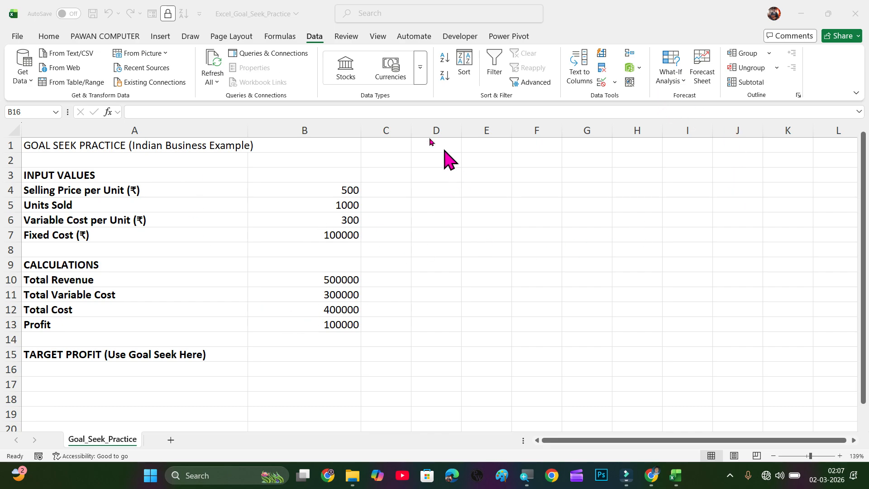
{"action": "left_click", "coordinate": [51, 36]}
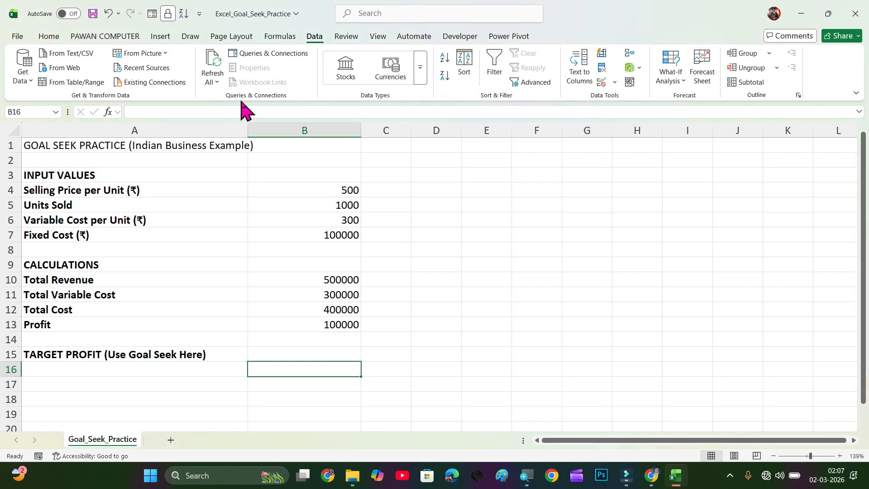
{"action": "left_click", "coordinate": [48, 37]}
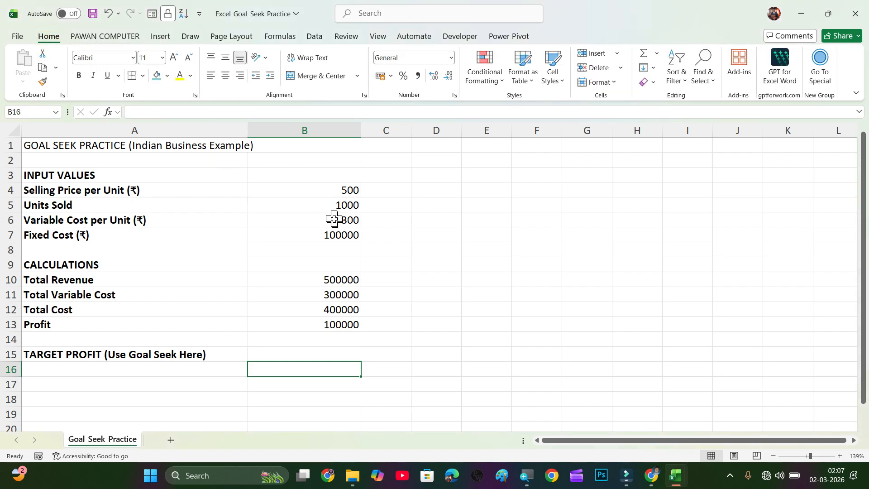
{"action": "left_click", "coordinate": [315, 36]}
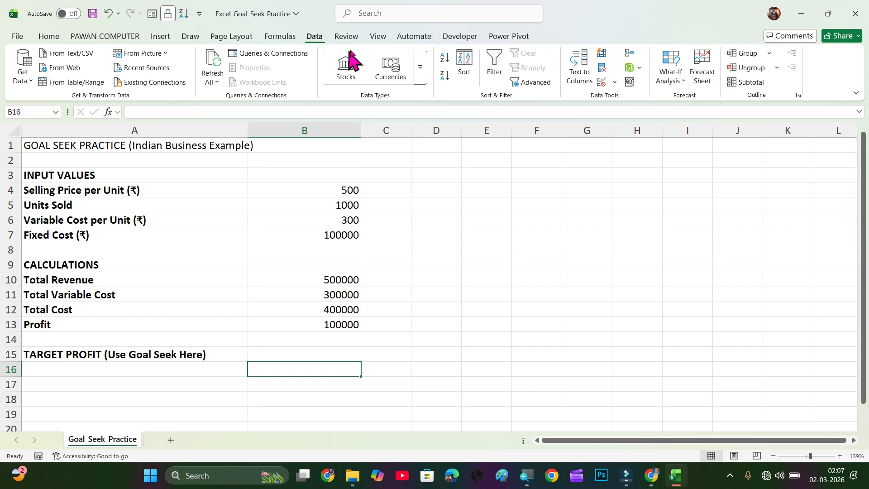
{"action": "left_click", "coordinate": [671, 80]}
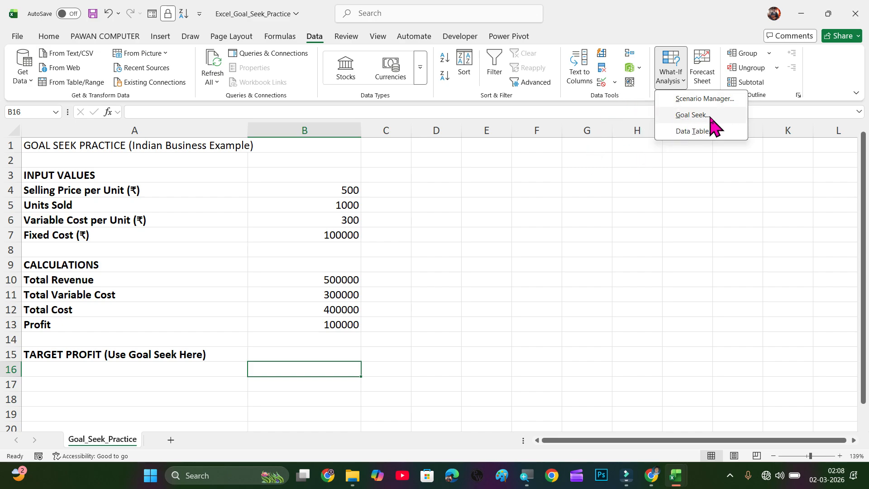
{"action": "left_click", "coordinate": [498, 263]}
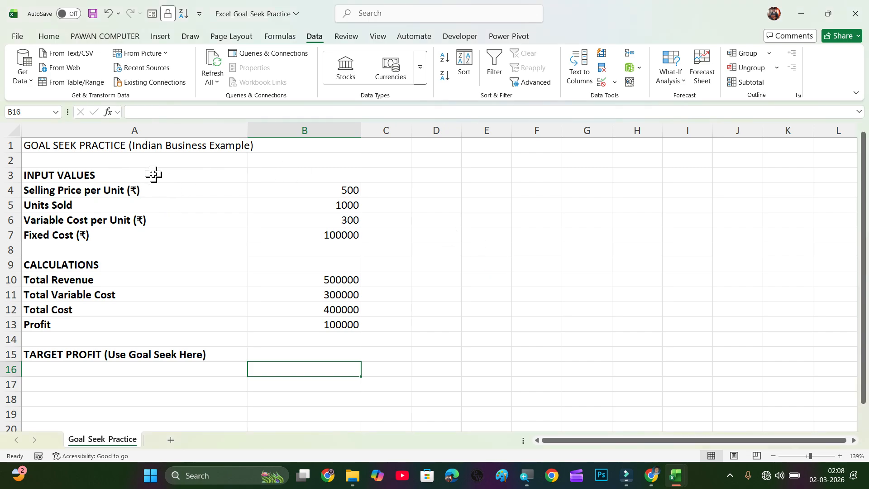
Examine the input values for selling price, units sold, variable cost and fixed cost in B4:B7
{"action": "left_click", "coordinate": [176, 144]}
{"action": "left_click", "coordinate": [118, 190]}
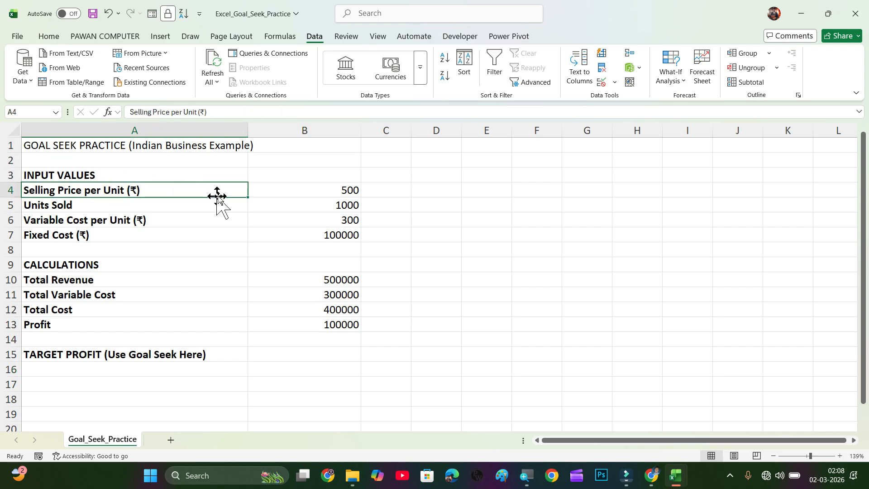
{"action": "left_click", "coordinate": [277, 189]}
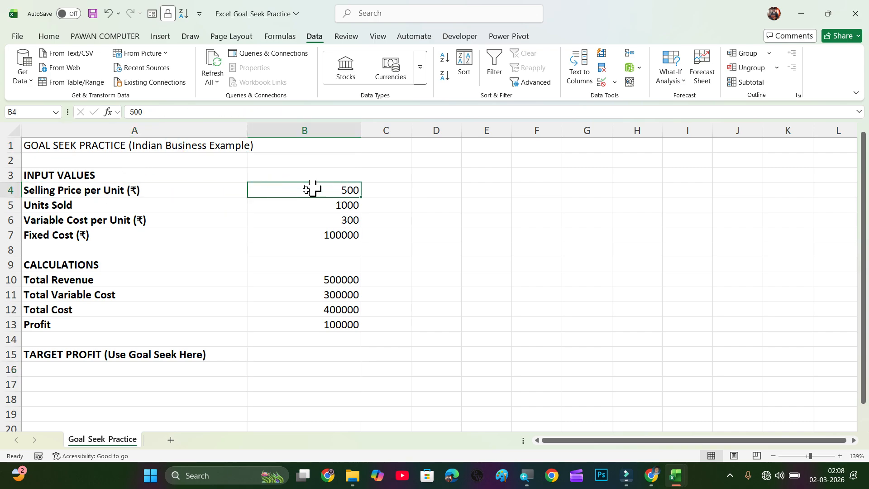
{"action": "left_click", "coordinate": [129, 207]}
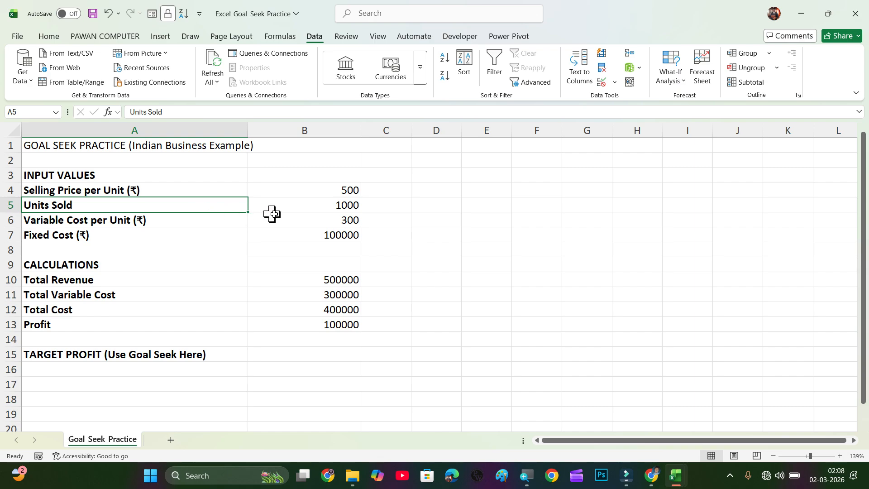
{"action": "left_click", "coordinate": [316, 210]}
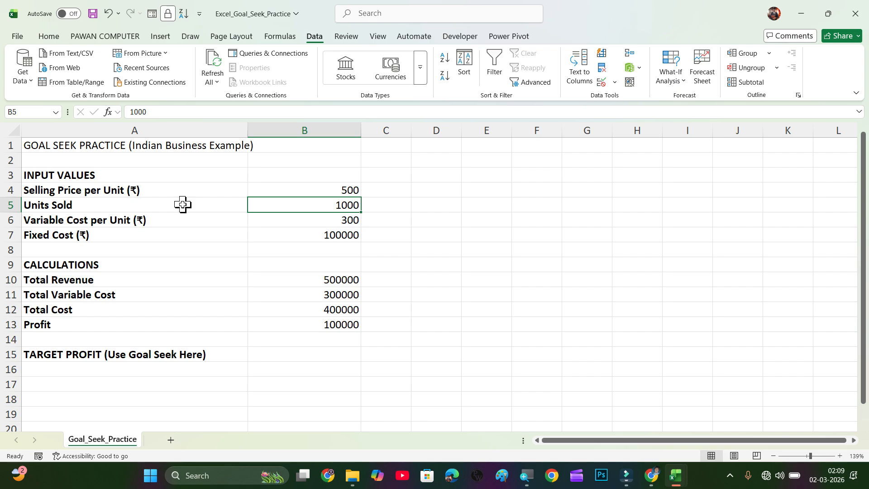
{"action": "left_click", "coordinate": [296, 186]}
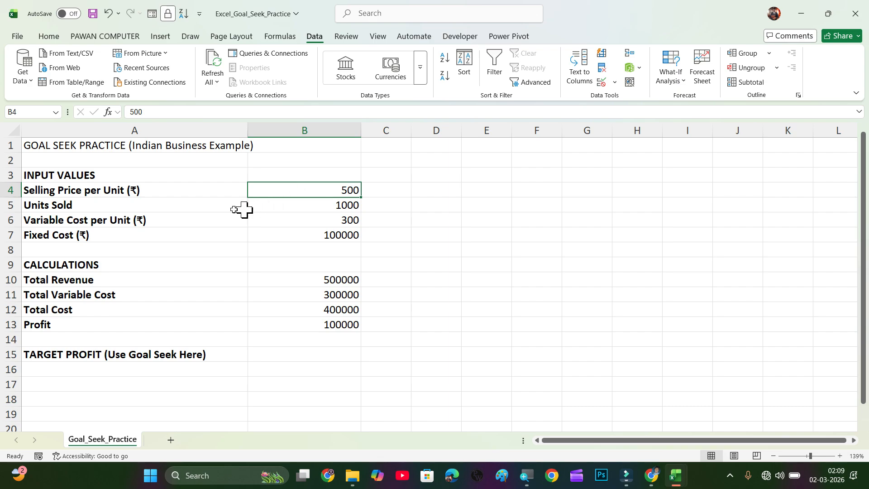
{"action": "left_click", "coordinate": [116, 191]}
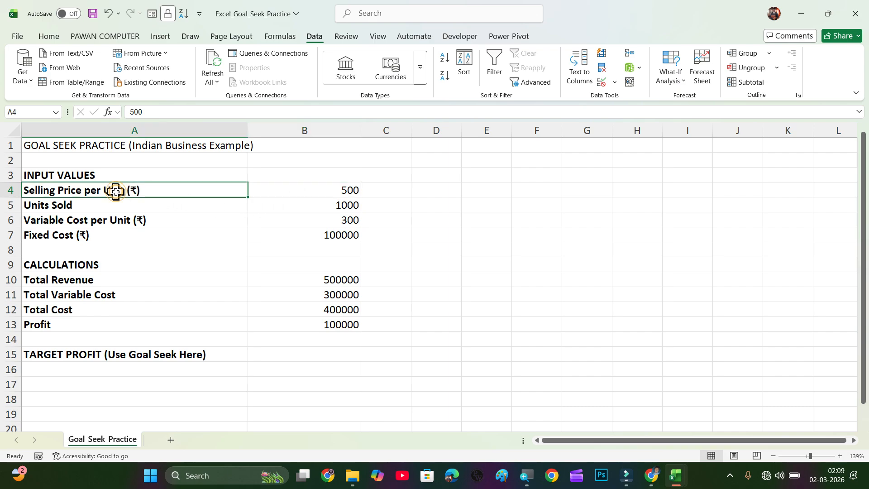
{"action": "left_click", "coordinate": [289, 188]}
{"action": "left_click", "coordinate": [322, 201]}
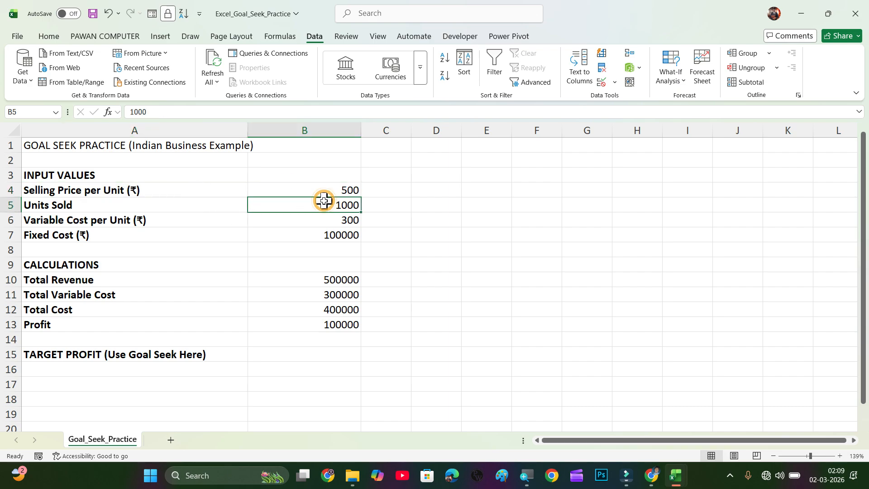
{"action": "left_click", "coordinate": [121, 225]}
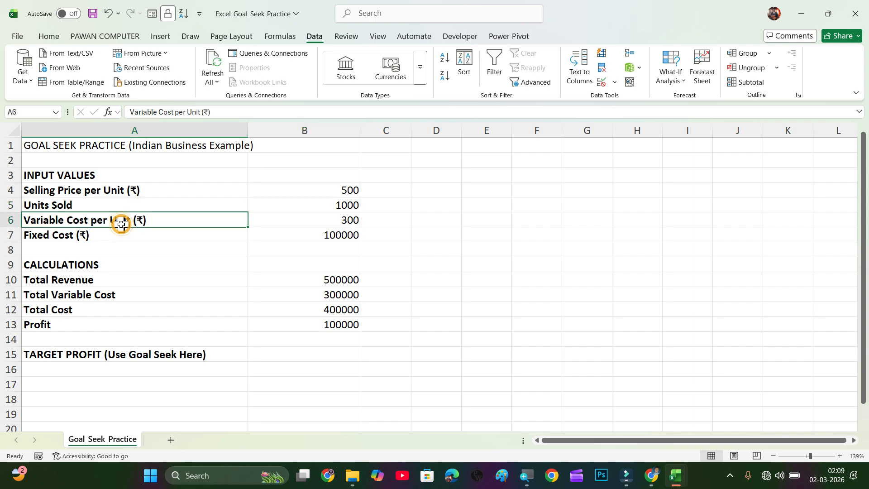
{"action": "left_click", "coordinate": [315, 220]}
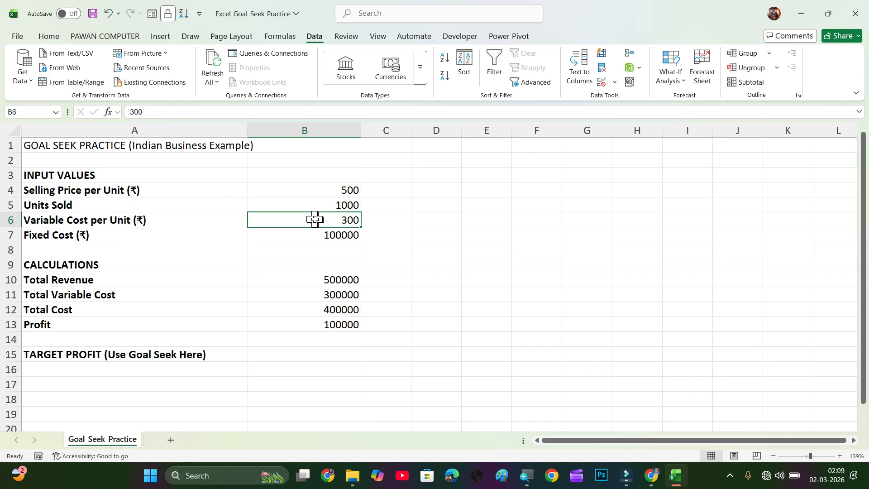
{"action": "left_click", "coordinate": [288, 236]}
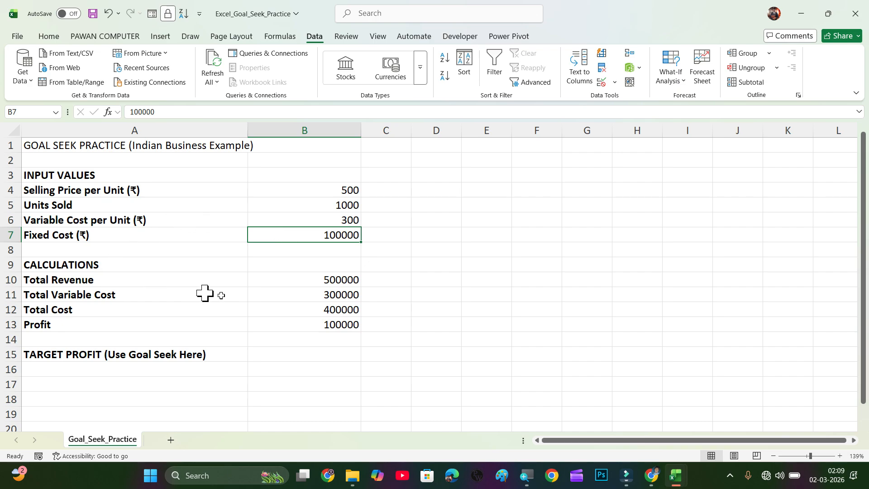
Examine the formulas behind total revenue, total variable cost, total cost and profit, plus the target profit cell
{"action": "left_click", "coordinate": [318, 280]}
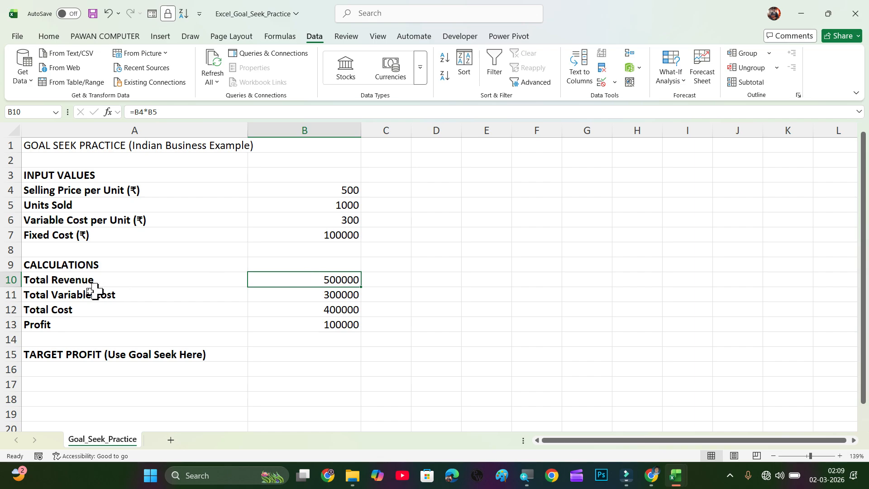
{"action": "left_click", "coordinate": [307, 295]}
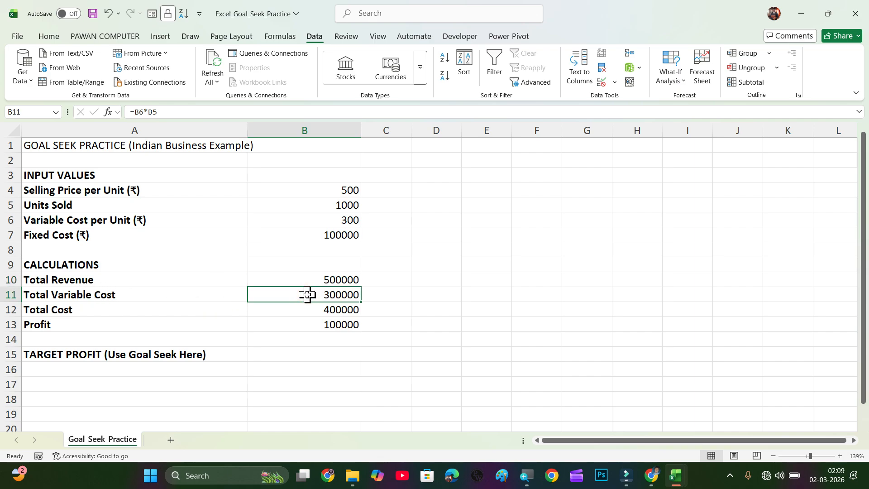
{"action": "left_click", "coordinate": [322, 313]}
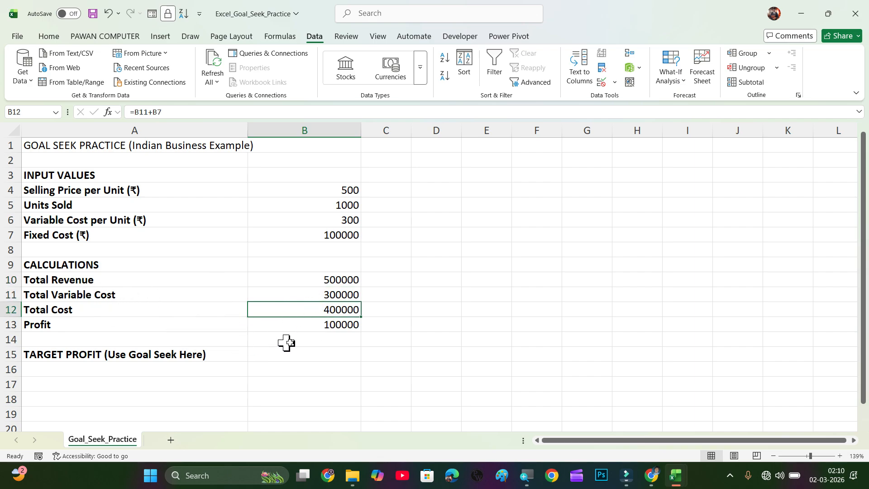
{"action": "left_click", "coordinate": [317, 336]}
{"action": "left_click", "coordinate": [329, 326]}
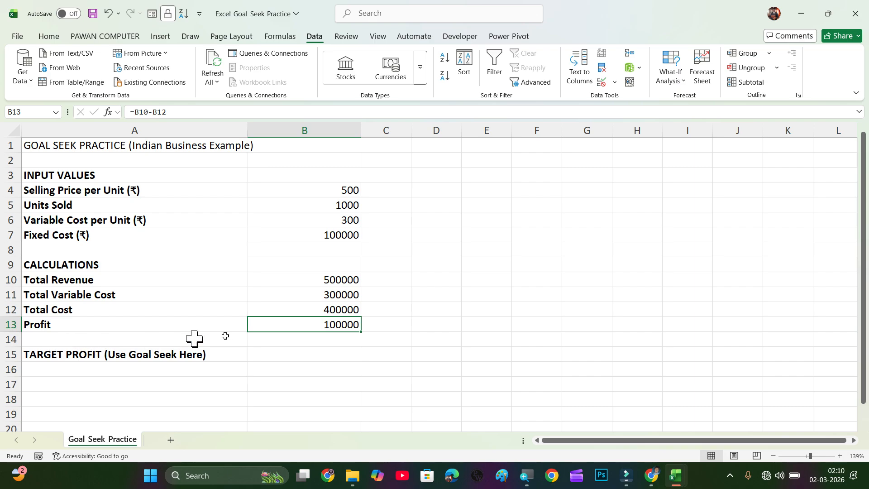
{"action": "left_click", "coordinate": [316, 353]}
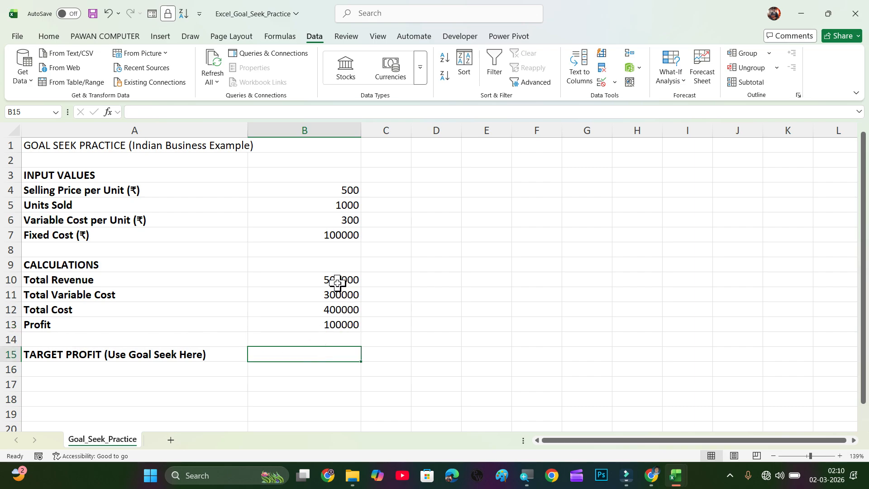
Clear the calculation cells B10:B13 and calculate Total Revenue in B10 with the formula =B5*B4
{"action": "left_click_drag", "start_coordinate": [337, 282], "coordinate": [337, 319]}
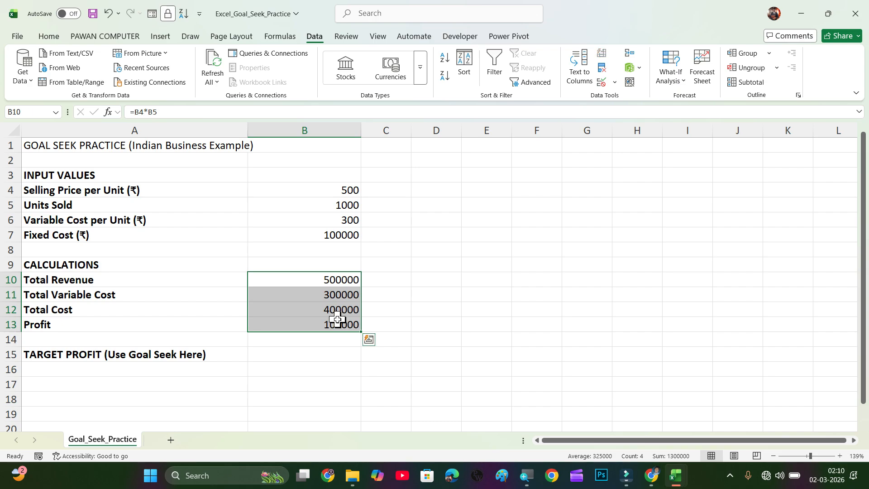
{"action": "key", "text": "Delete"}
{"action": "left_click", "coordinate": [310, 284]}
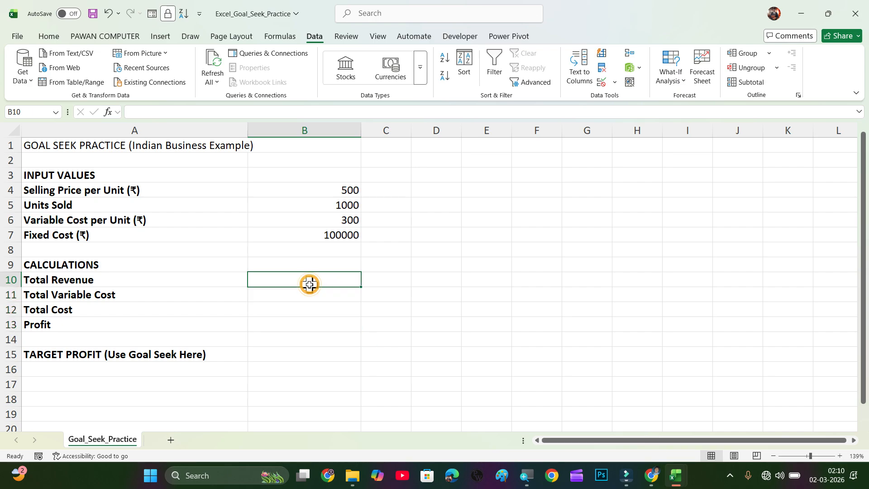
{"action": "type", "text": "="}
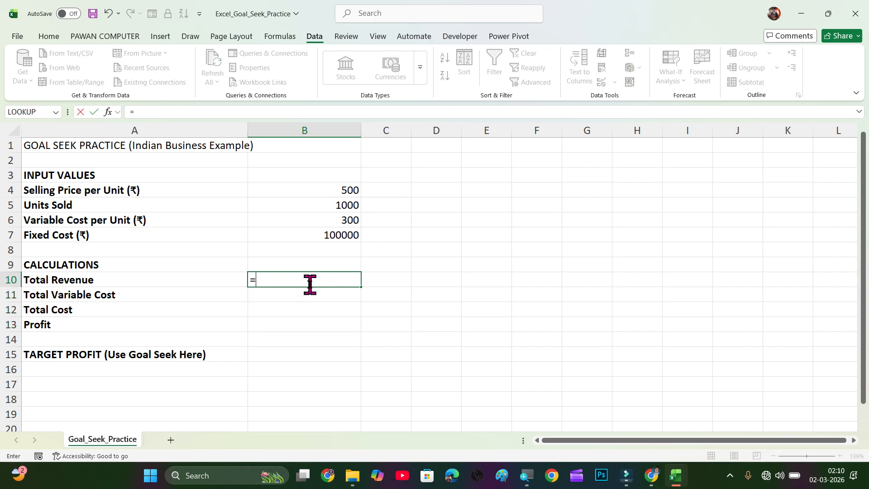
{"action": "left_click", "coordinate": [310, 200]}
{"action": "type", "text": "*"}
{"action": "left_click", "coordinate": [320, 190]}
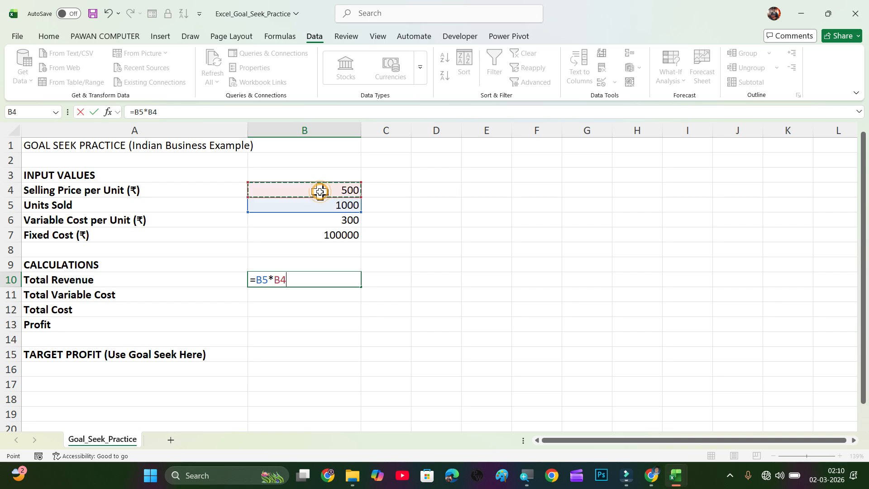
{"action": "key", "text": "Return"}
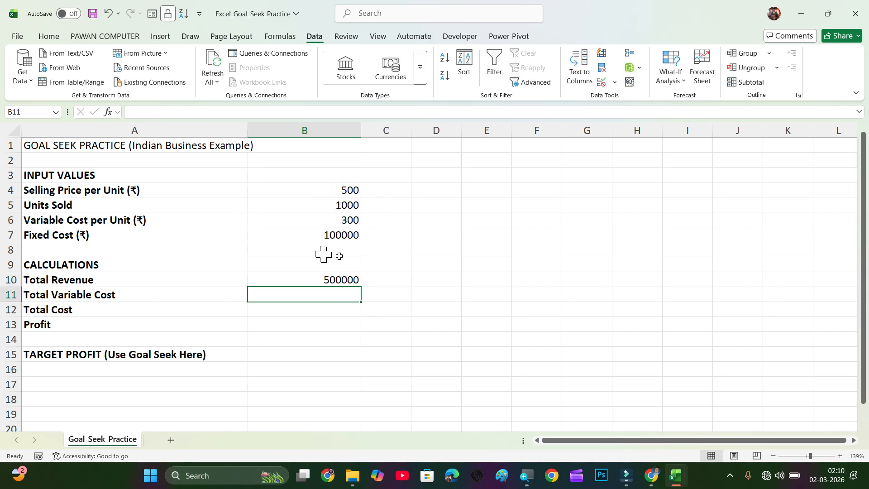
Calculate Total Variable Cost in B11 with the formula =B6*B5
{"action": "type", "text": "="}
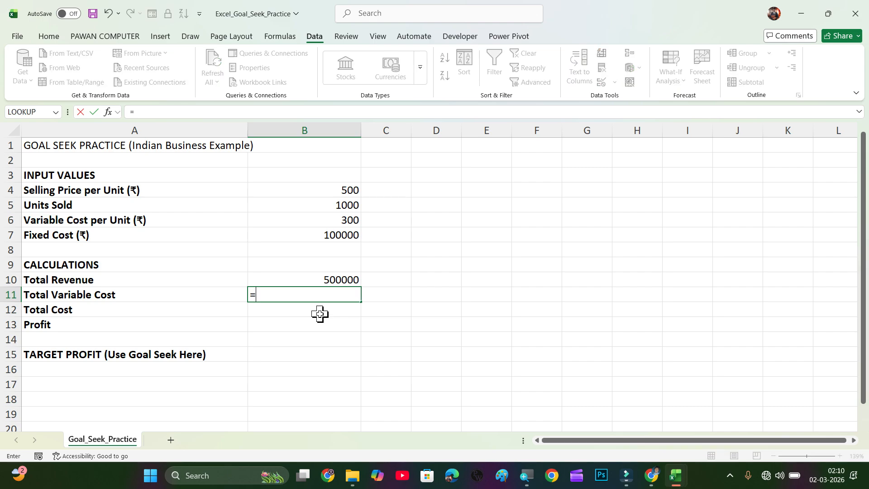
{"action": "left_click", "coordinate": [348, 219]}
{"action": "type", "text": "*"}
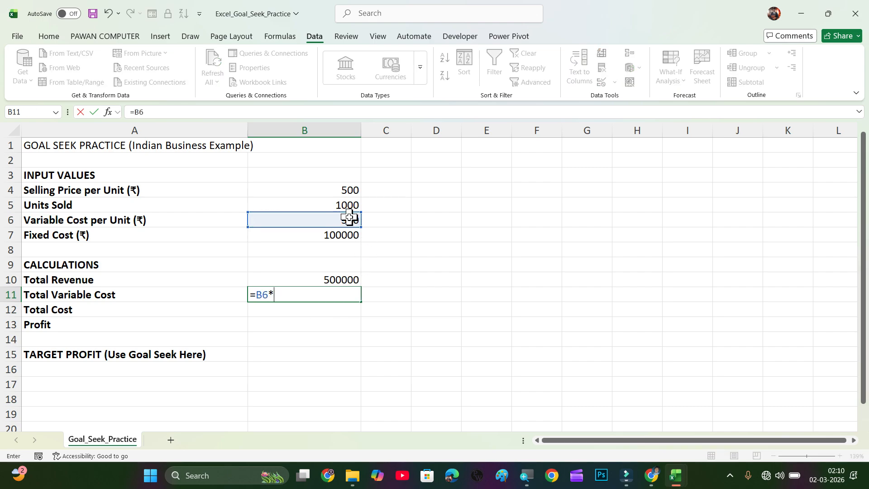
{"action": "left_click", "coordinate": [348, 206]}
{"action": "key", "text": "Return"}
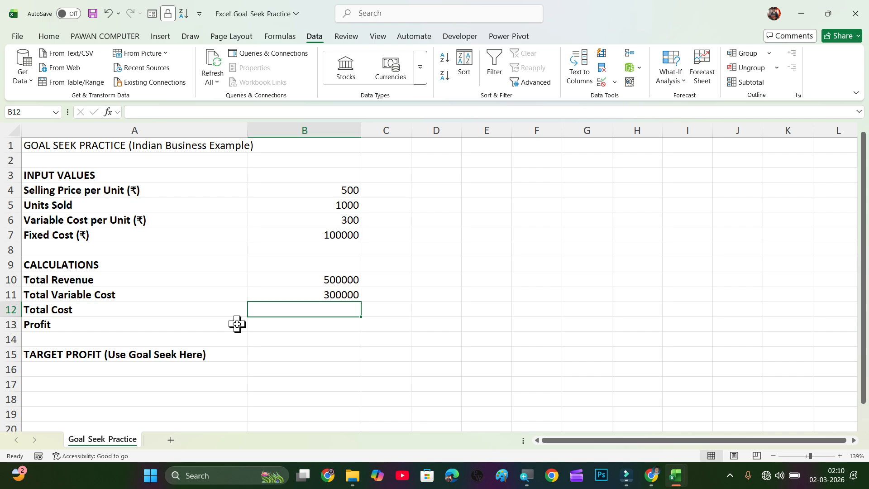
Calculate Total Cost in B12 by adding the fixed cost to the total variable cost with =B11+B7
{"action": "left_click", "coordinate": [8, 17]}
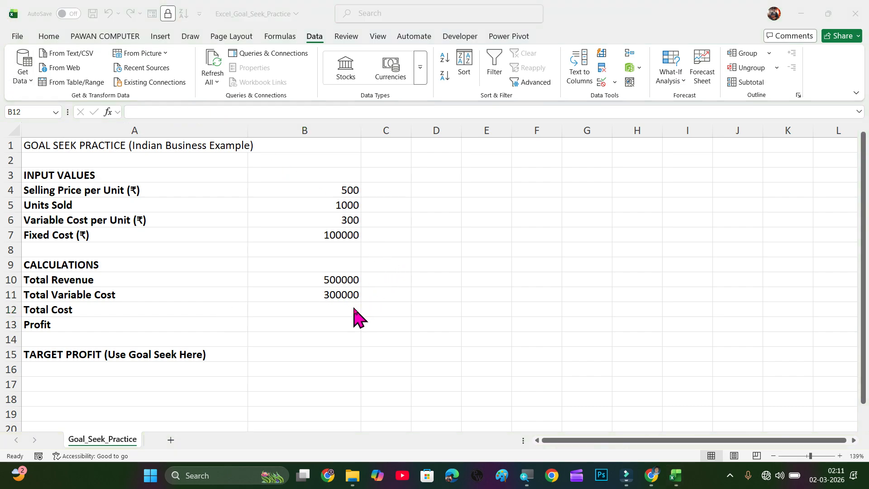
{"action": "left_click", "coordinate": [353, 308]}
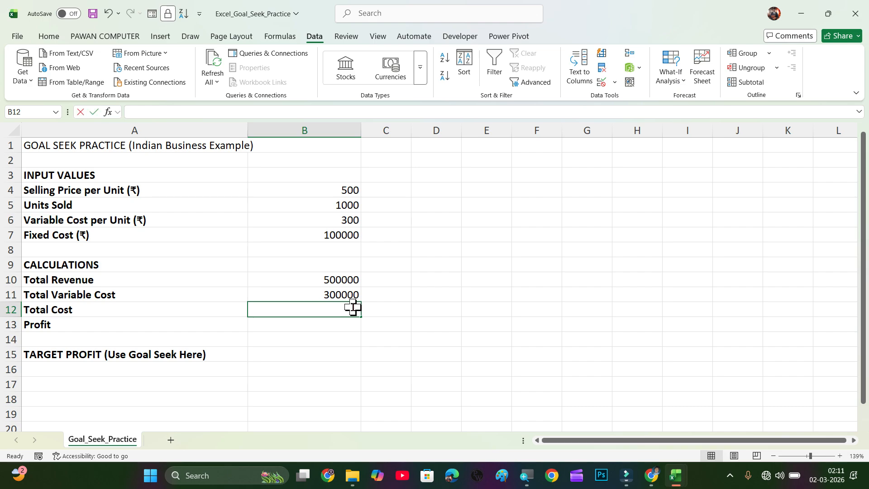
{"action": "type", "text": "="}
{"action": "left_click", "coordinate": [347, 295]}
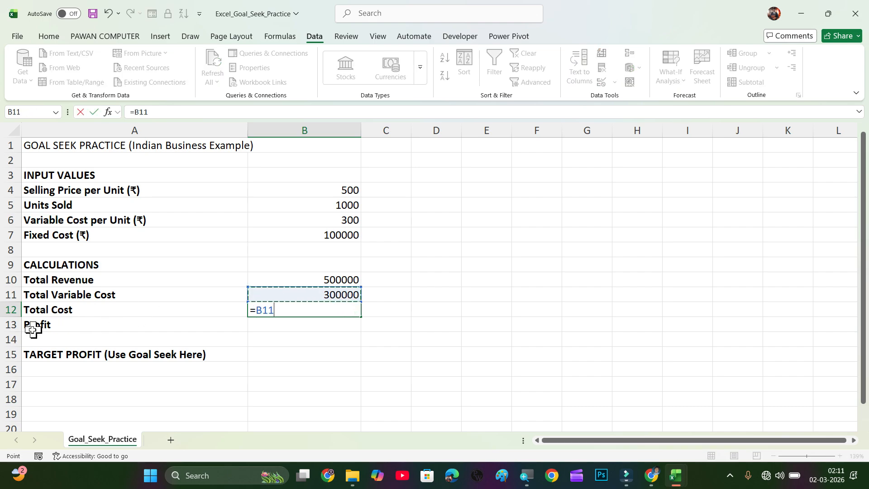
{"action": "type", "text": "+"}
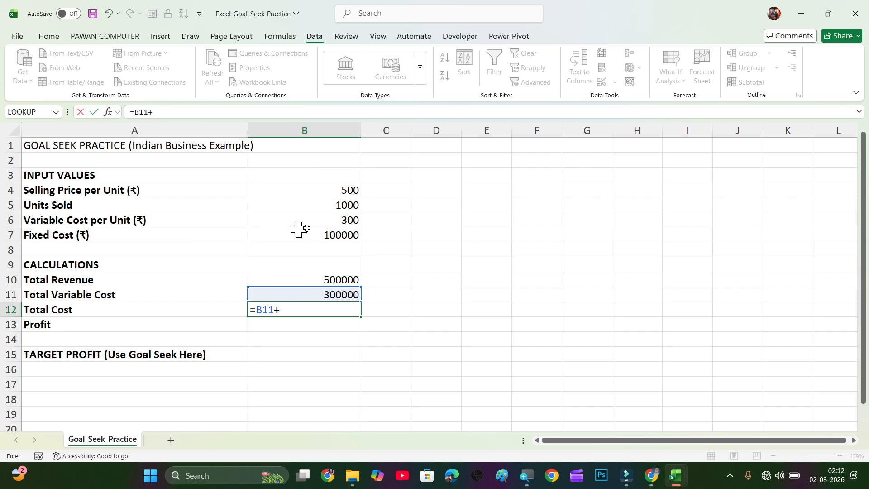
{"action": "left_click", "coordinate": [314, 229]}
{"action": "key", "text": "Return"}
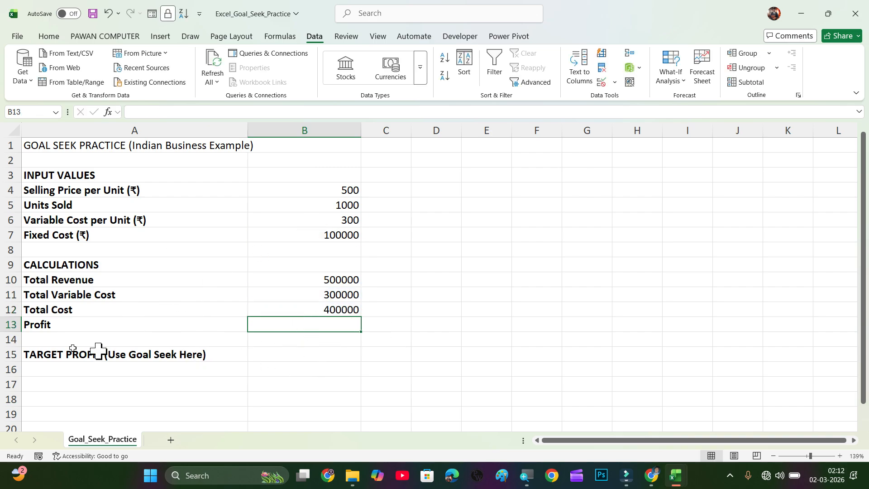
Calculate Profit in B13 by subtracting total cost from total revenue with =B10-B12
{"action": "type", "text": "="}
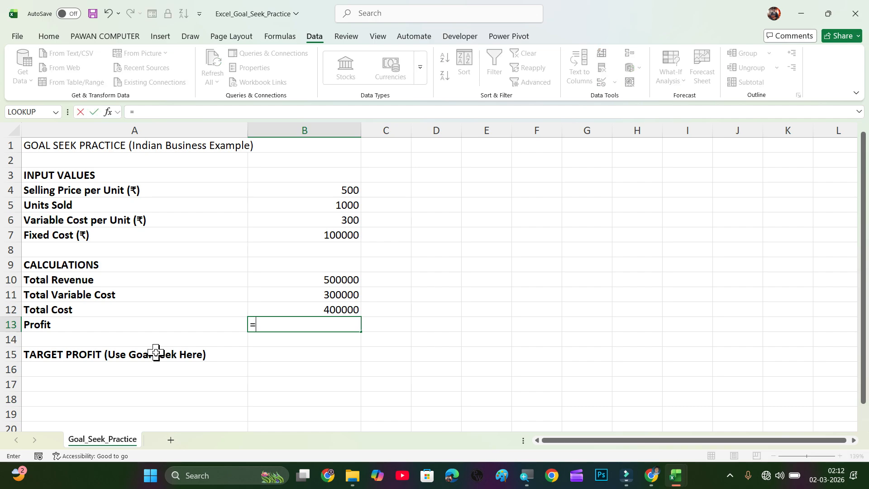
{"action": "left_click", "coordinate": [334, 277]}
{"action": "type", "text": "-"}
{"action": "left_click", "coordinate": [340, 306]}
{"action": "key", "text": "Return"}
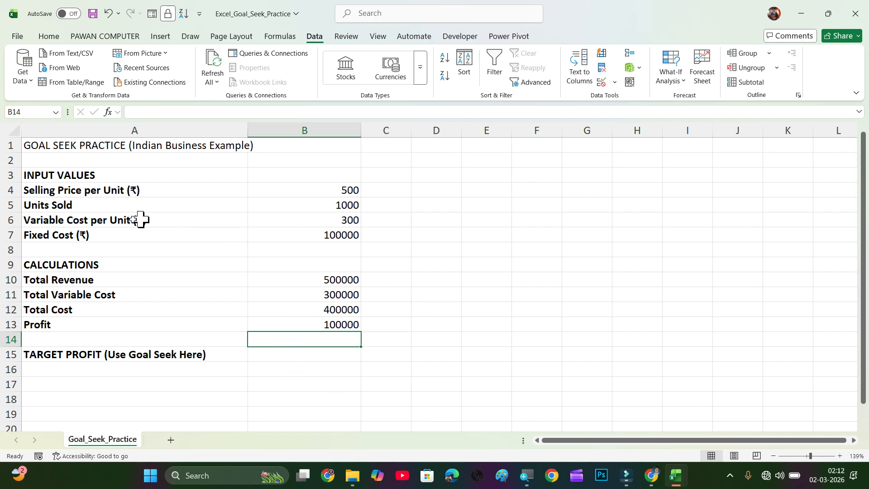
{"action": "left_click", "coordinate": [311, 239]}
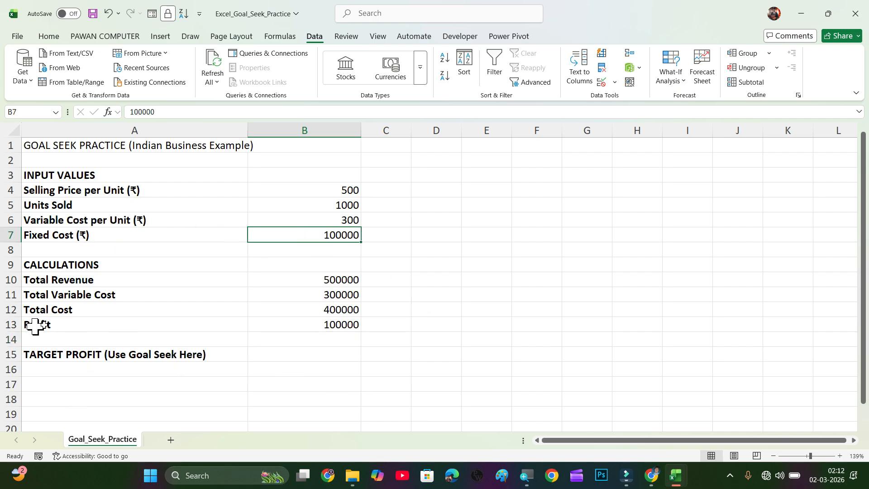
{"action": "left_click", "coordinate": [303, 327]}
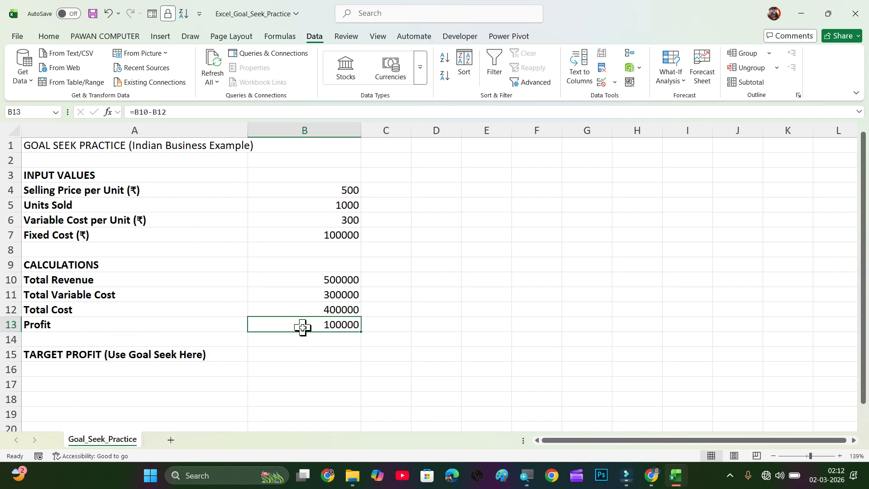
{"action": "left_click", "coordinate": [296, 345]}
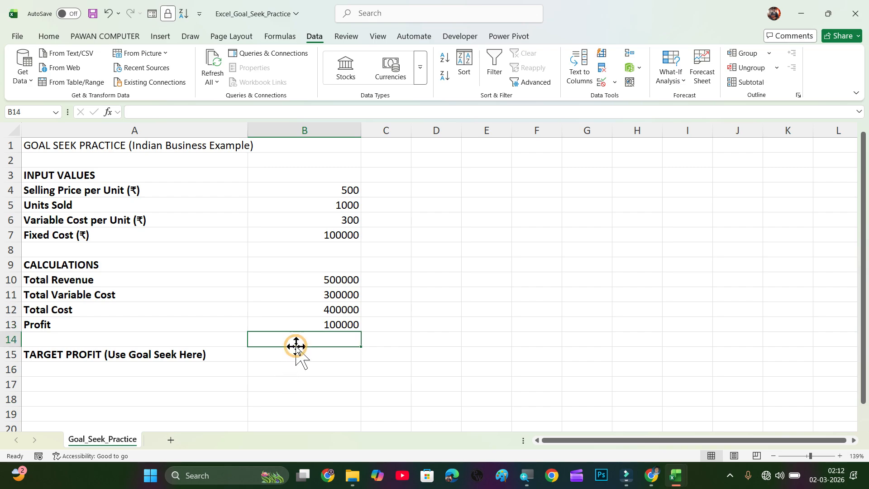
{"action": "left_click", "coordinate": [306, 325]}
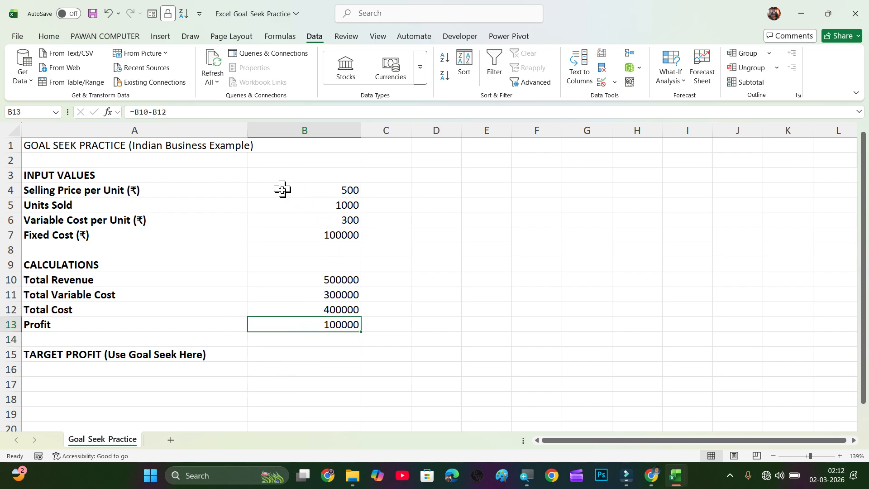
{"action": "left_click", "coordinate": [299, 191]}
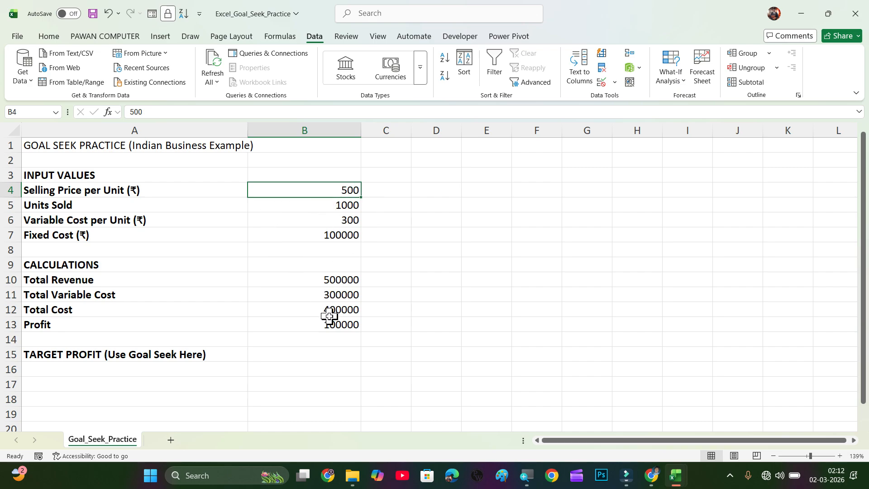
{"action": "left_click", "coordinate": [345, 340]}
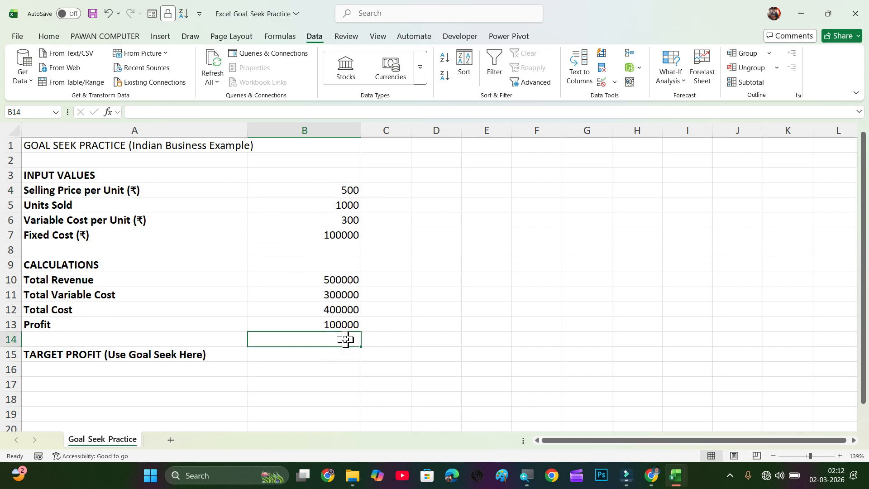
{"action": "type", "text": "20000"}
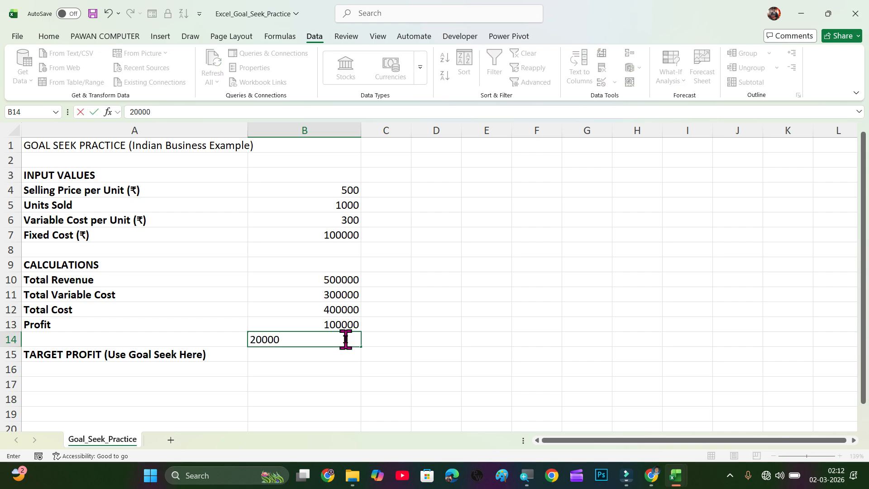
{"action": "key", "text": "BackSpace"}
{"action": "key", "text": "BackSpace"}
{"action": "key", "text": "BackSpace"}
{"action": "key", "text": "BackSpace"}
{"action": "key", "text": "BackSpace"}
{"action": "type", "text": "150000"}
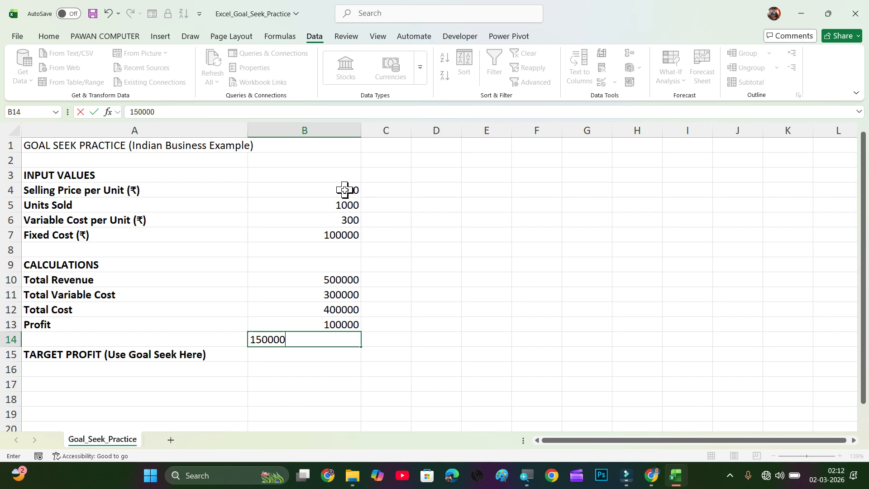
{"action": "key", "text": "BackSpace"}
{"action": "key", "text": "BackSpace"}
{"action": "key", "text": "BackSpace"}
{"action": "key", "text": "BackSpace"}
{"action": "key", "text": "BackSpace"}
{"action": "key", "text": "BackSpace"}
Enter the headers wages, day and total in cells F8, G8 and H8 for a small wage example
{"action": "left_click", "coordinate": [513, 247]}
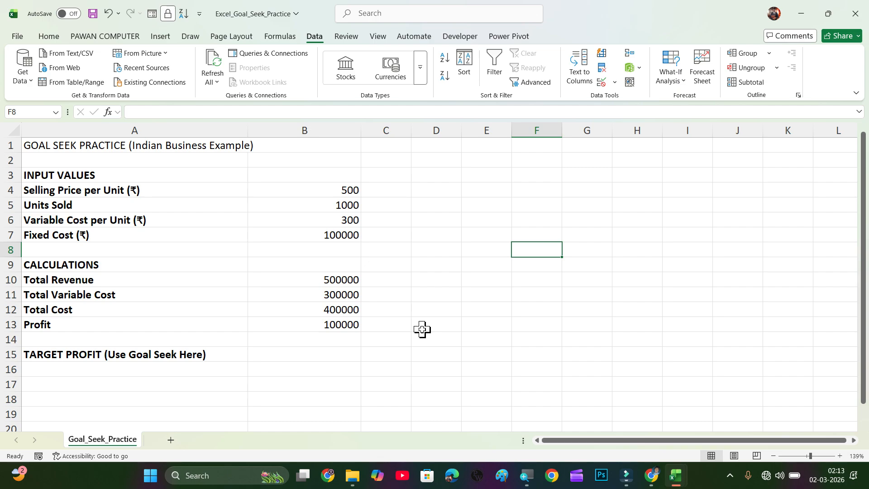
{"action": "type", "text": "wages"}
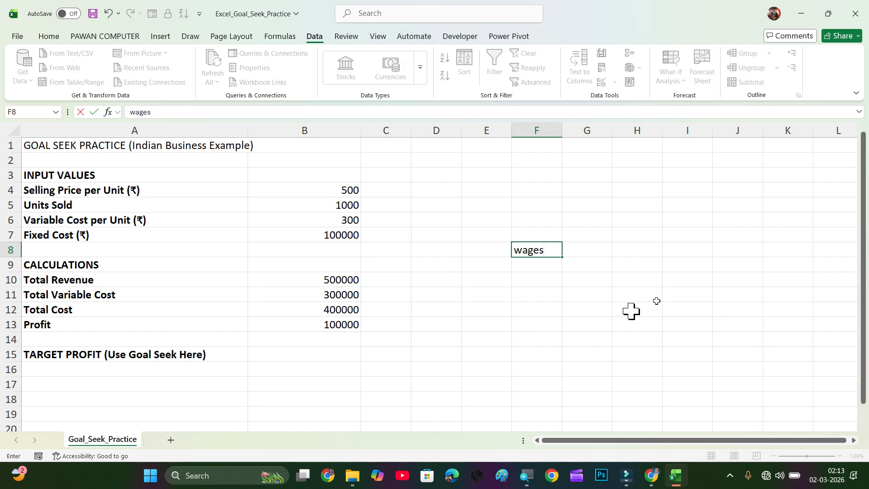
{"action": "left_click", "coordinate": [593, 246]}
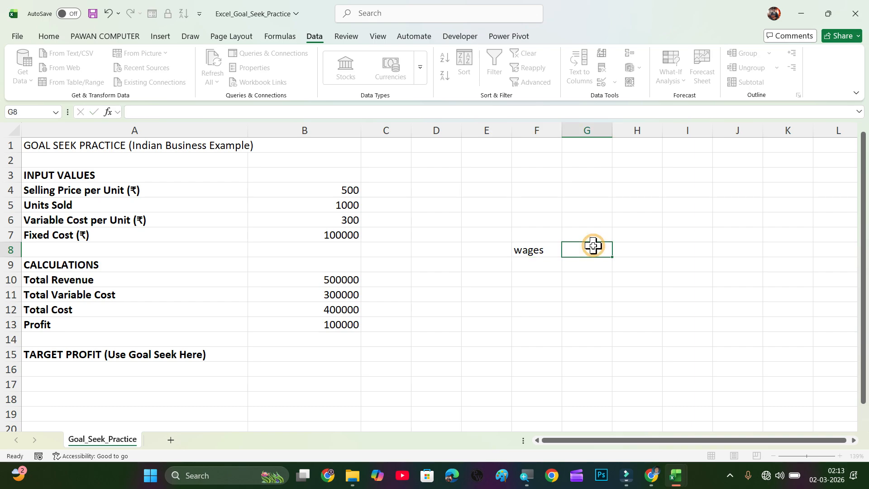
{"action": "type", "text": "day"}
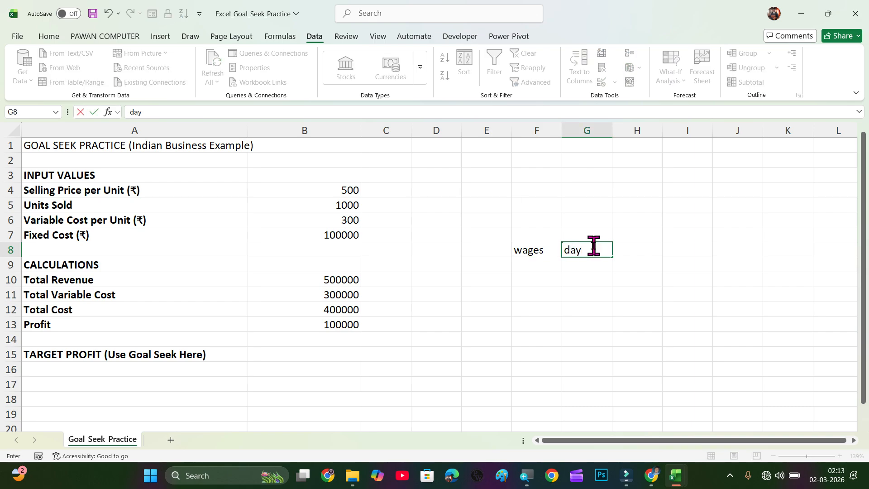
{"action": "left_click", "coordinate": [627, 254]}
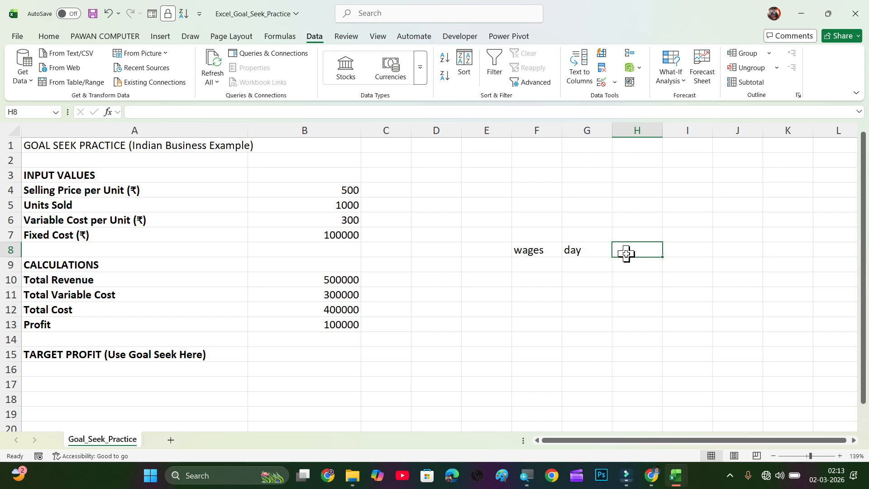
{"action": "type", "text": "to"}
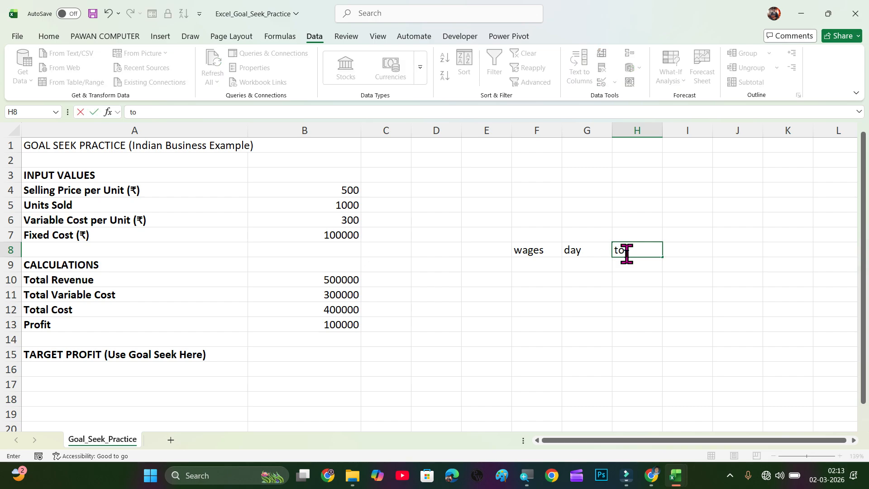
{"action": "type", "text": "tal"}
{"action": "key", "text": "Return"}
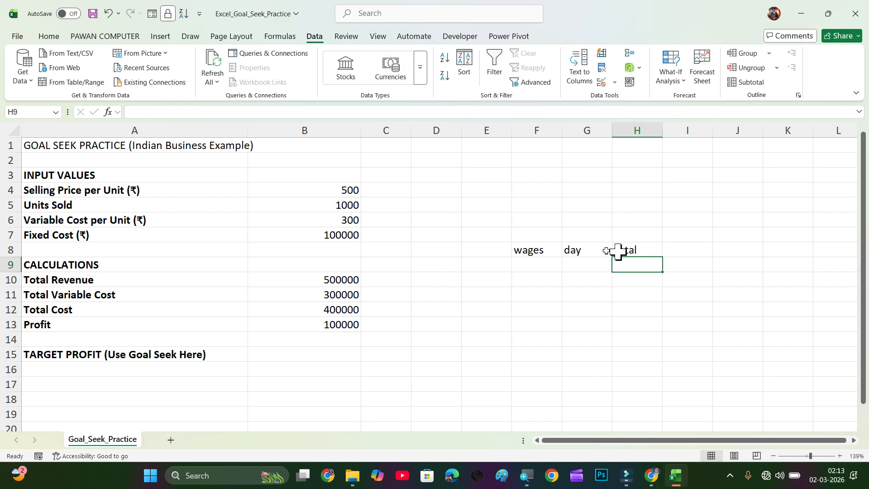
Enter 500 as the wages in F9 and 25 as the day value in G9
{"action": "left_click", "coordinate": [517, 264]}
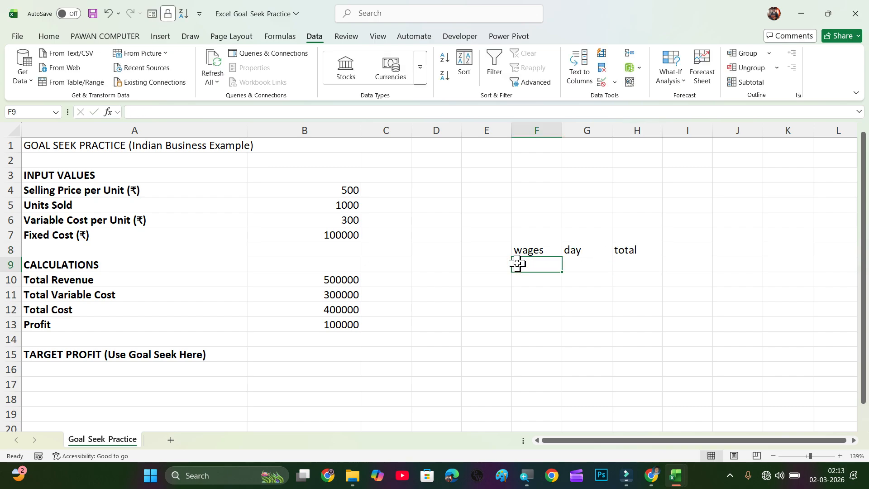
{"action": "type", "text": "500"}
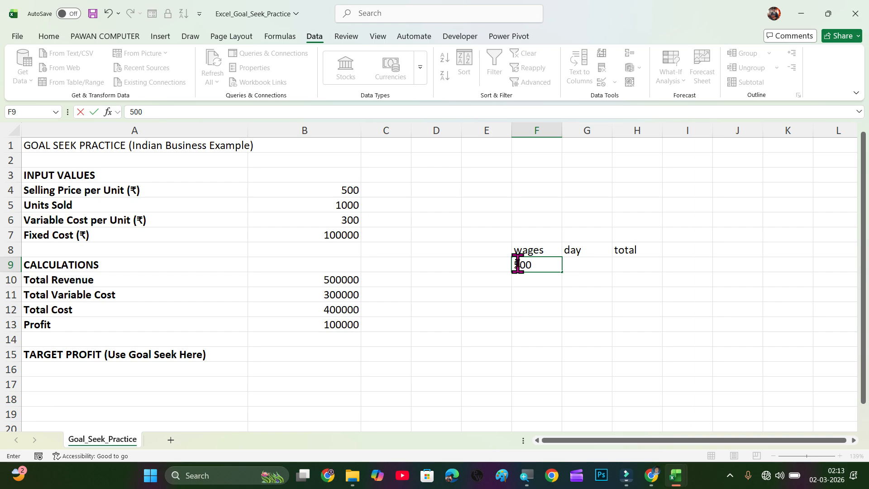
{"action": "left_click", "coordinate": [580, 273]}
{"action": "left_click", "coordinate": [581, 265]}
{"action": "type", "text": "25"}
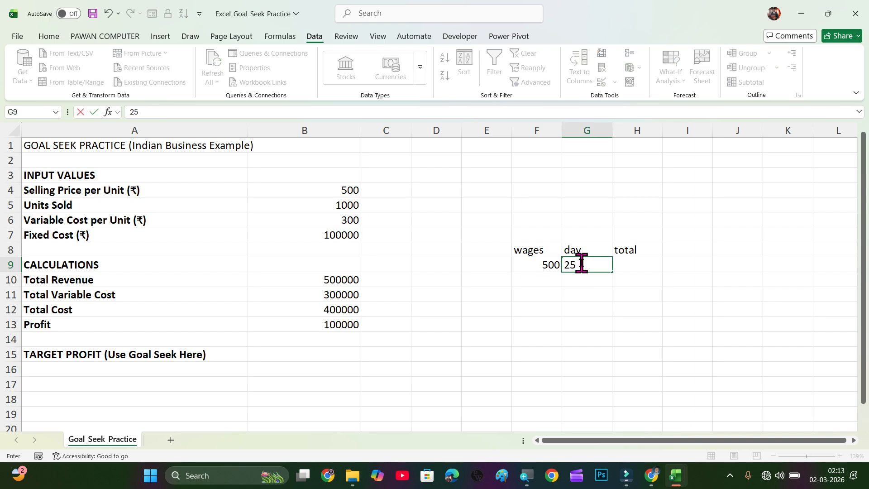
{"action": "key", "text": "Return"}
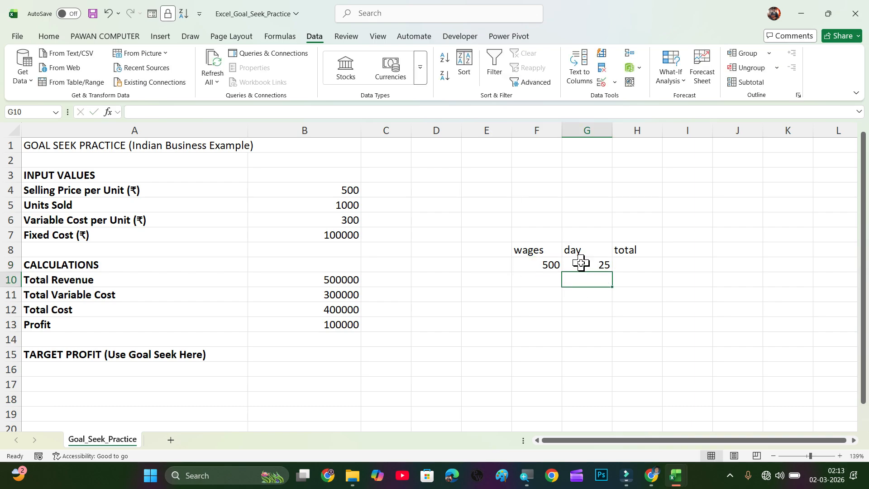
Calculate the total in H9 by multiplying wages by days with the formula =F9*G9
{"action": "left_click", "coordinate": [528, 264]}
{"action": "left_click", "coordinate": [596, 267]}
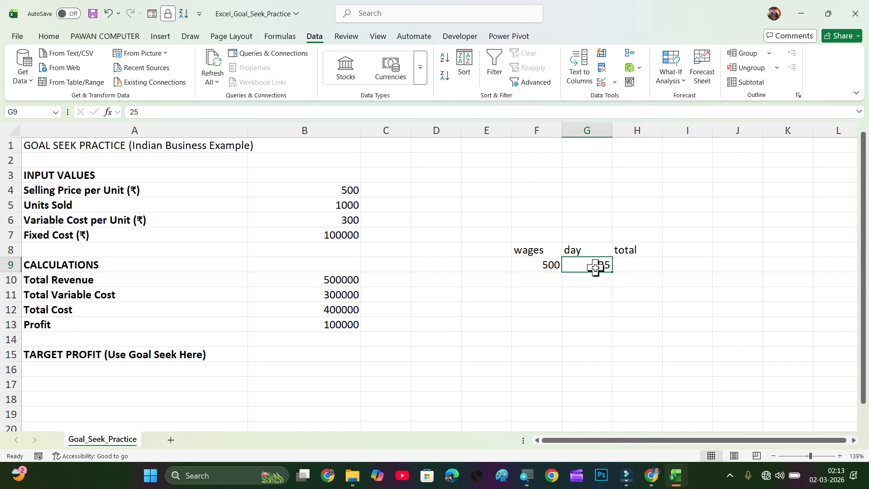
{"action": "left_click", "coordinate": [651, 267]}
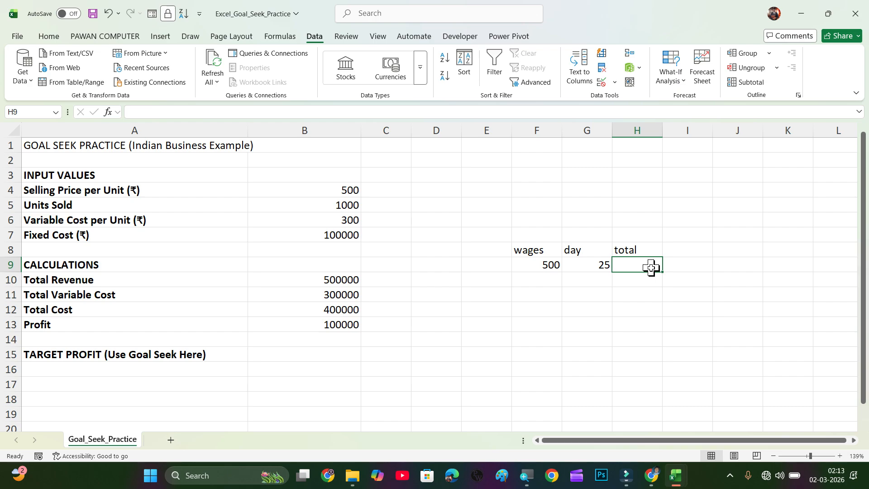
{"action": "type", "text": "="}
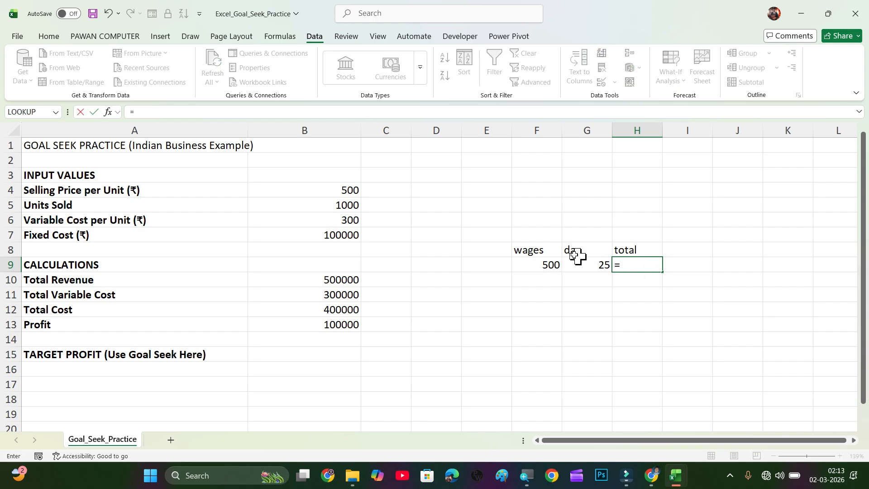
{"action": "left_click", "coordinate": [552, 260]}
{"action": "type", "text": "*"}
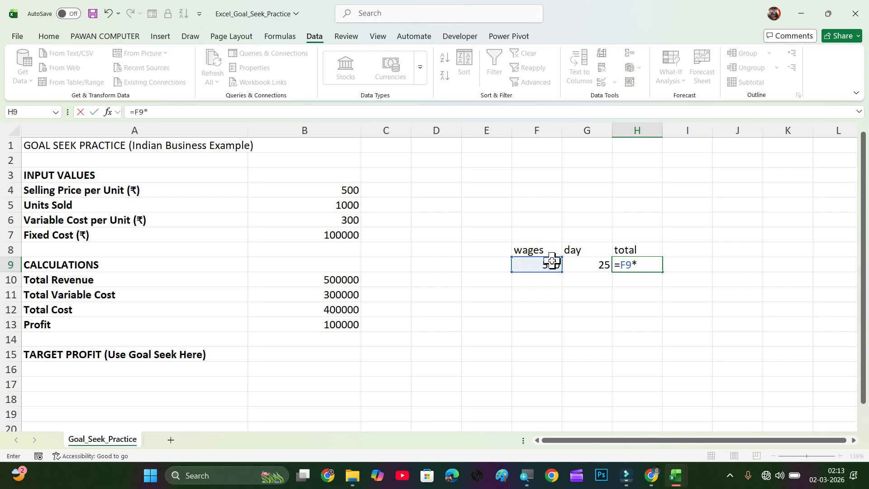
{"action": "left_click", "coordinate": [587, 262]}
{"action": "key", "text": "Return"}
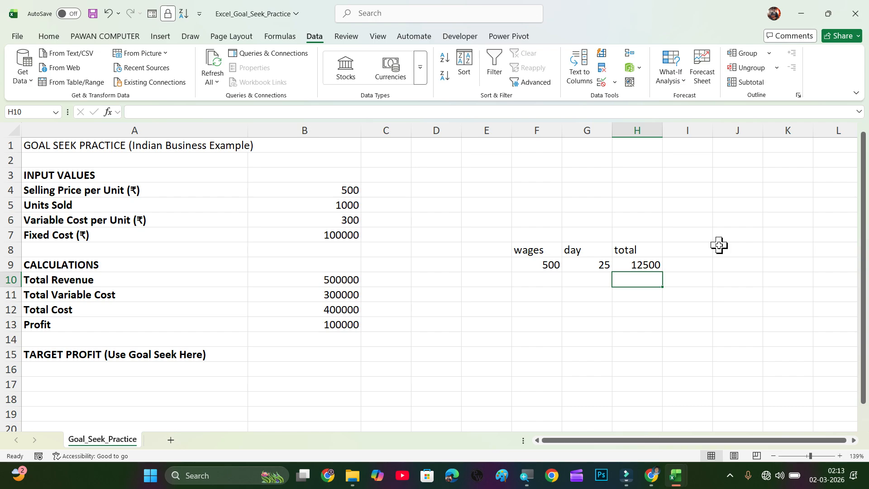
Set the wages in F9 to 600 and the day value in G9 to 26
{"action": "left_click", "coordinate": [548, 265]}
{"action": "type", "text": "600"}
{"action": "key", "text": "Return"}
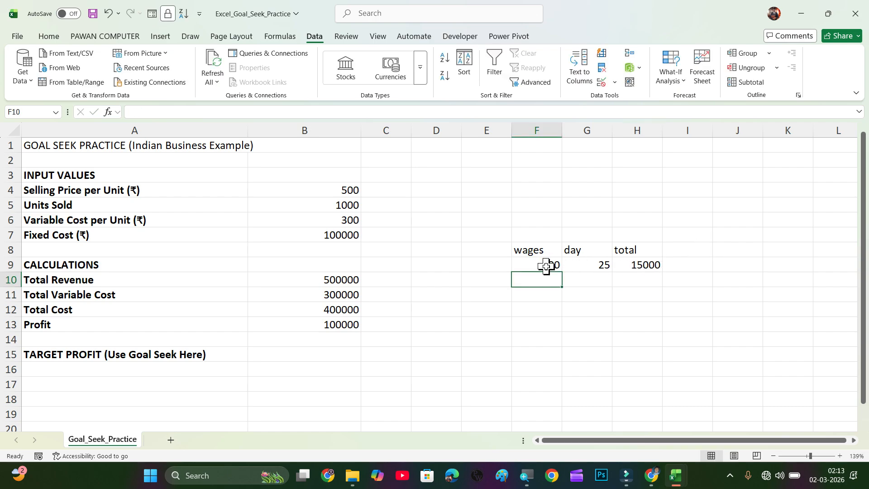
{"action": "left_click", "coordinate": [644, 272]}
{"action": "left_click", "coordinate": [600, 272]}
{"action": "type", "text": "26"}
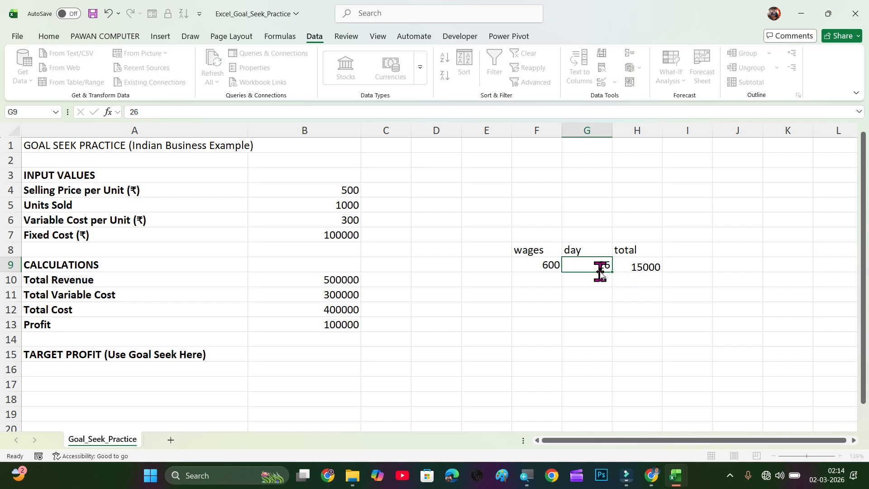
{"action": "key", "text": "Return"}
Examine the total formula in H9 and the wages and day cells it depends on
{"action": "left_click", "coordinate": [631, 263]}
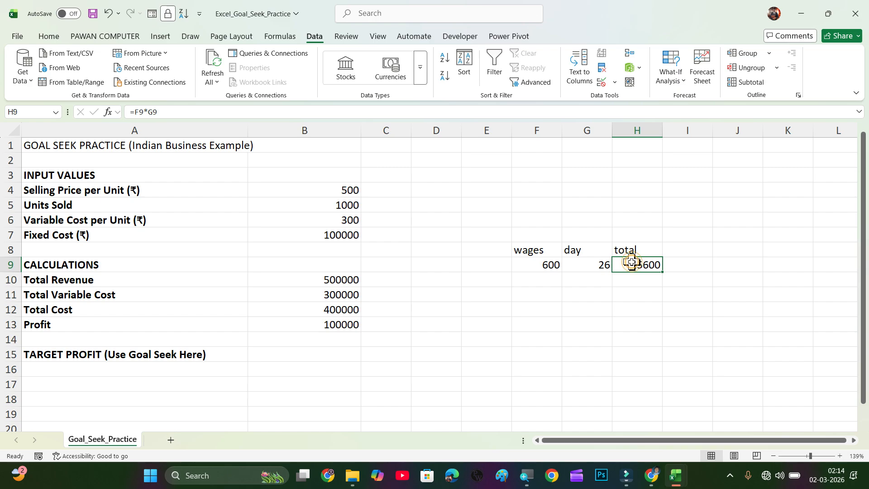
{"action": "double_click", "coordinate": [631, 263]}
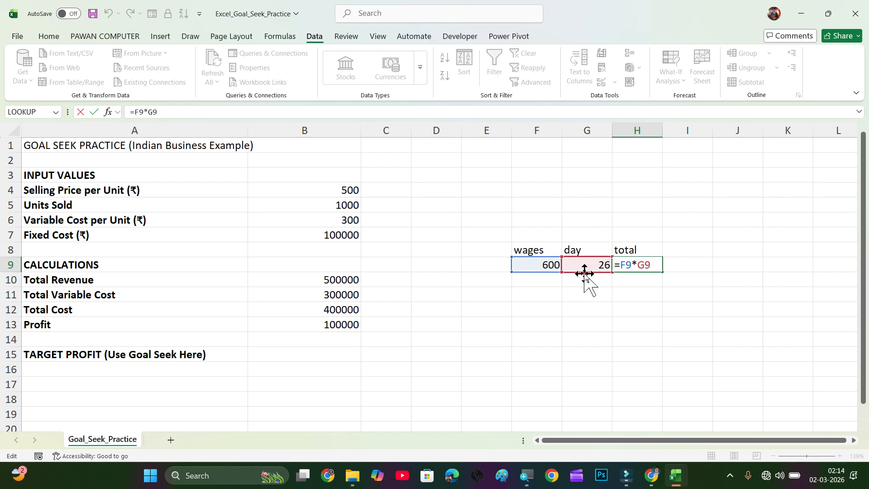
{"action": "key", "text": "Return"}
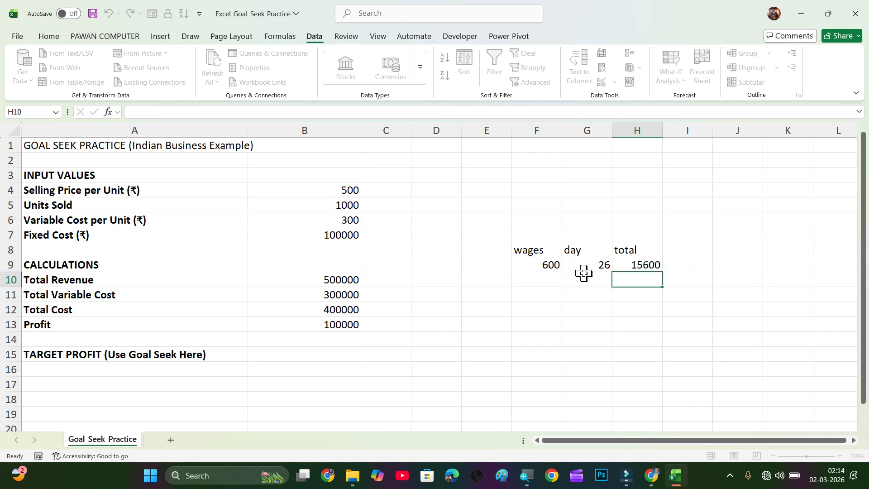
{"action": "left_click", "coordinate": [626, 268]}
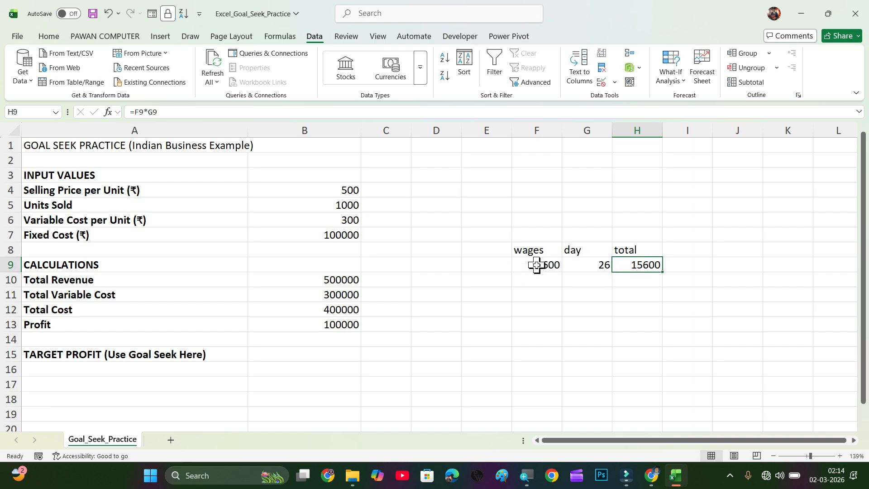
{"action": "left_click", "coordinate": [636, 274]}
{"action": "left_click", "coordinate": [642, 286]}
{"action": "key", "text": "Down"}
{"action": "left_click", "coordinate": [642, 275]}
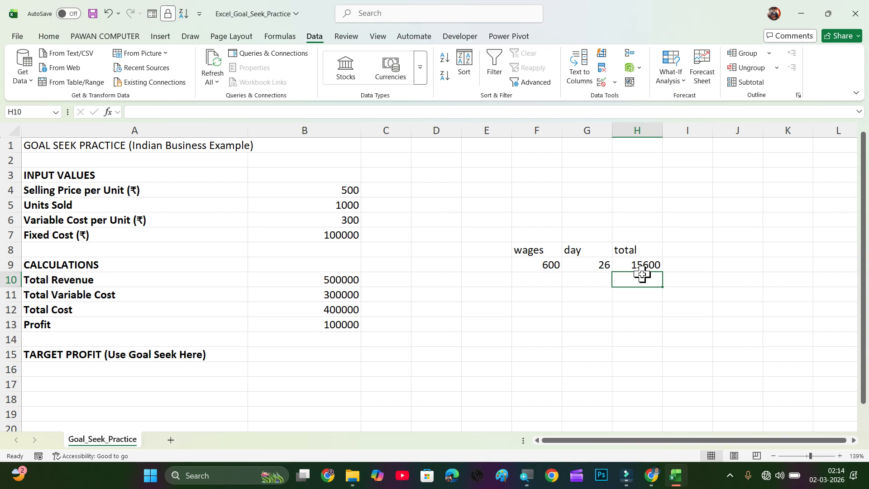
{"action": "left_click", "coordinate": [546, 263]}
{"action": "left_click", "coordinate": [636, 265]}
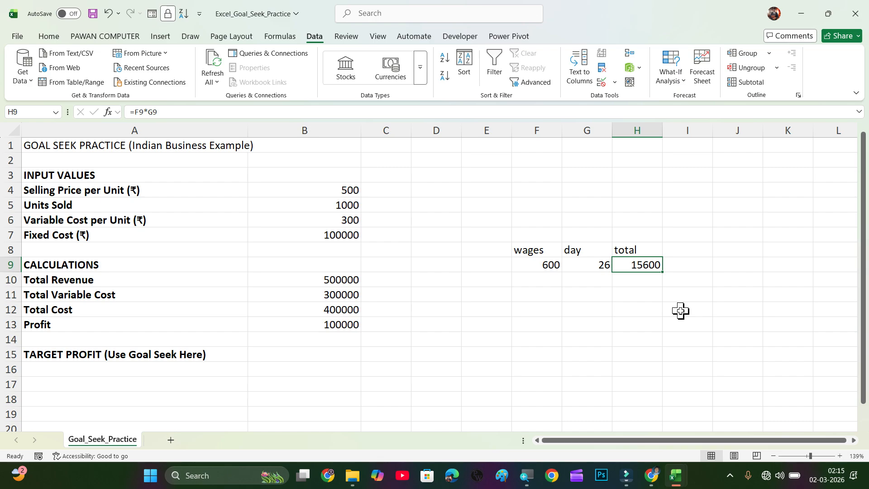
{"action": "left_click", "coordinate": [592, 292]}
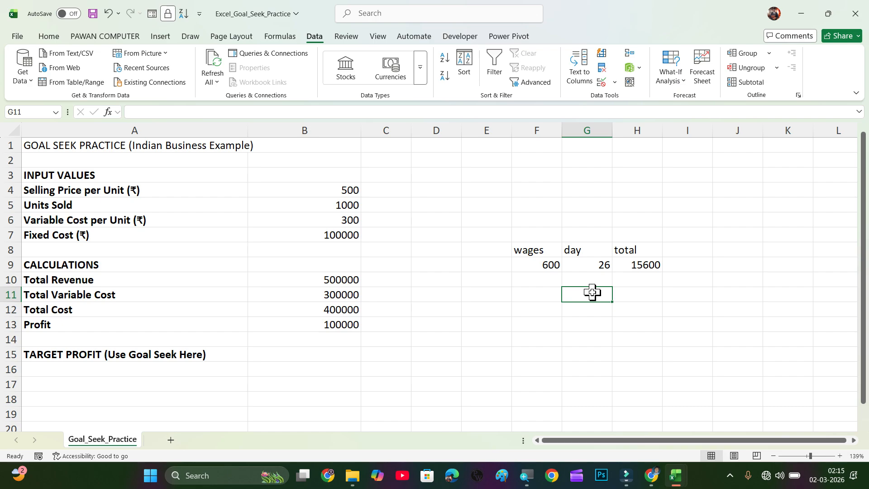
Enter the example targets 20000, 30000 and 10000 in cells F12, G12 and H12
{"action": "left_click", "coordinate": [539, 310]}
{"action": "type", "text": "200"}
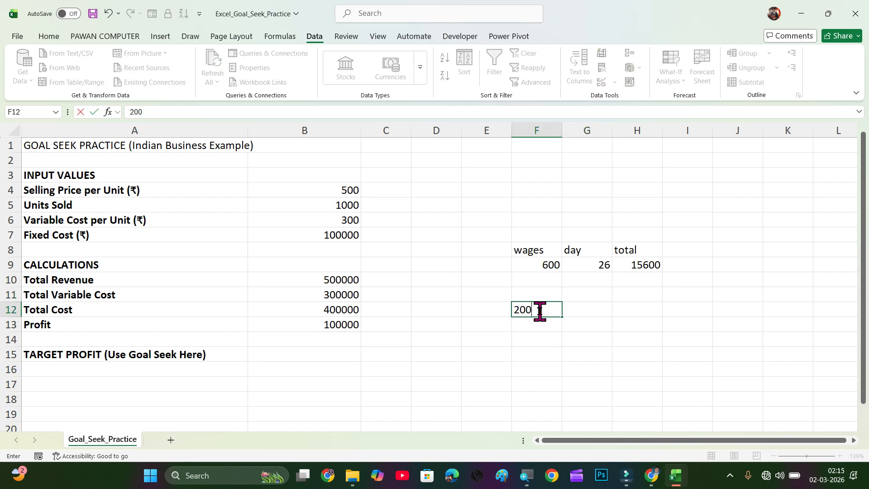
{"action": "type", "text": "00"}
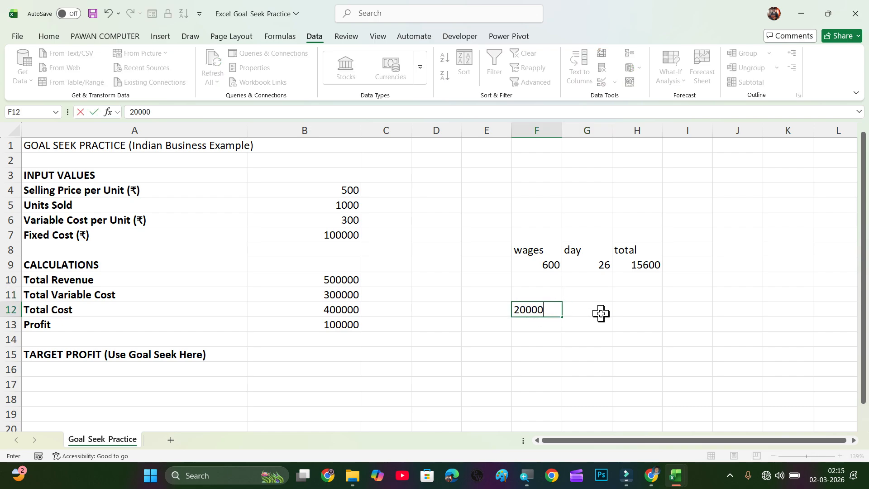
{"action": "left_click", "coordinate": [601, 312]}
{"action": "type", "text": "30000"}
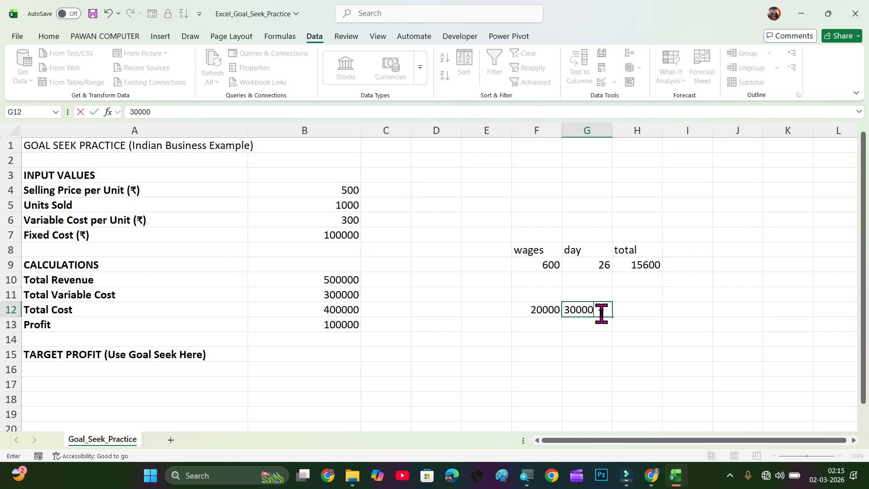
{"action": "left_click", "coordinate": [658, 312]}
{"action": "type", "text": "10000"}
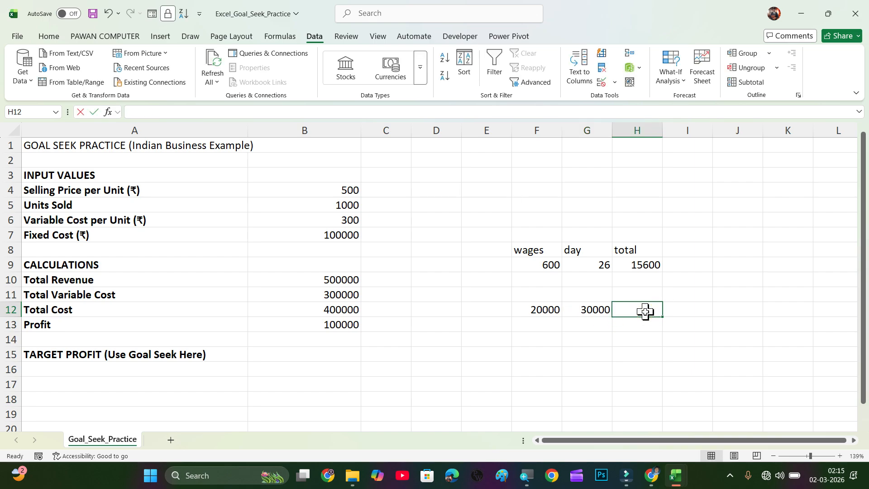
{"action": "key", "text": "Return"}
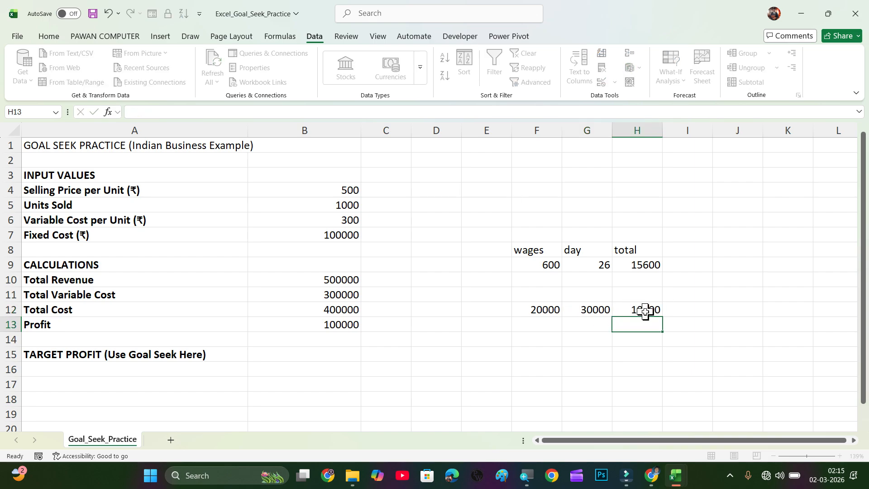
{"action": "left_click", "coordinate": [686, 309]}
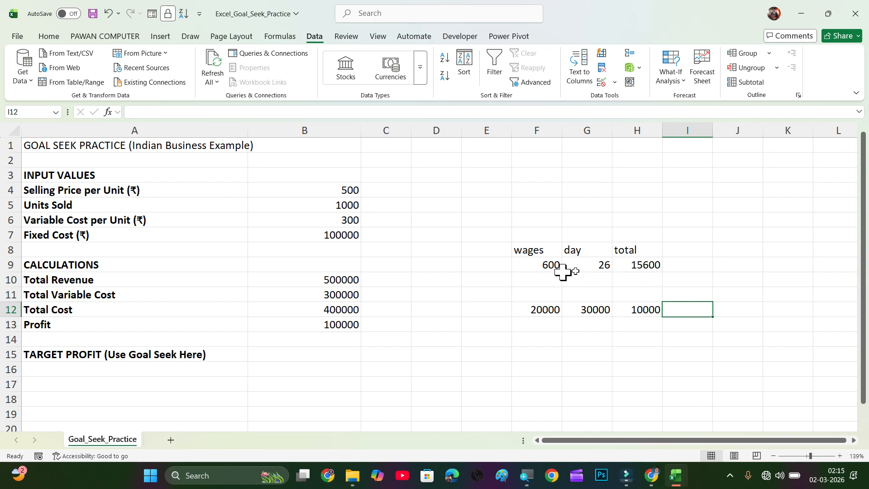
Overwrite the total formula in H9 with the fixed value 20000
{"action": "left_click", "coordinate": [644, 271]}
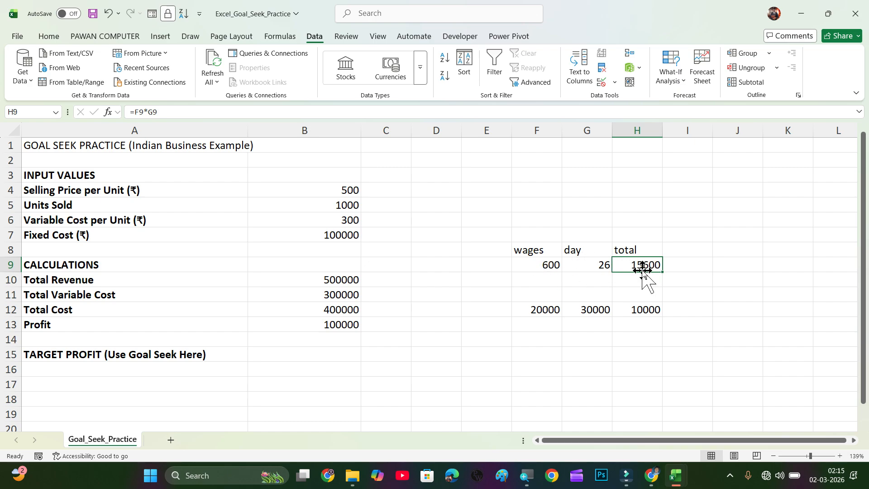
{"action": "type", "text": "200"}
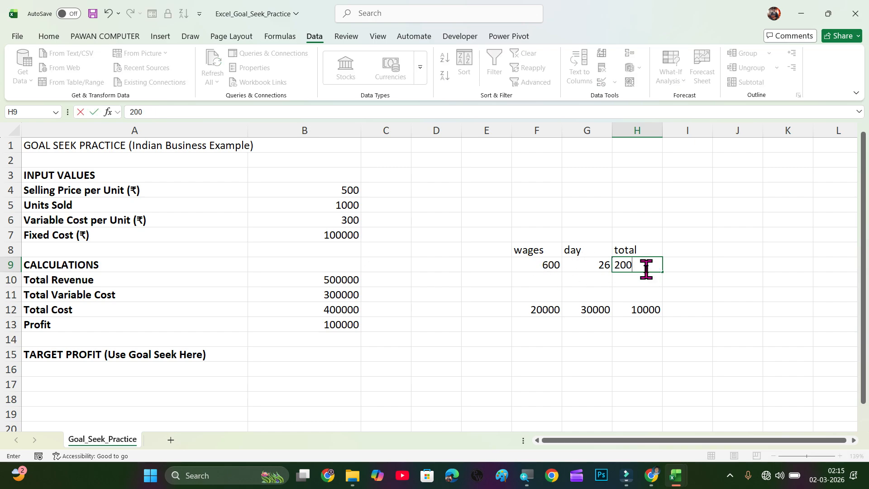
{"action": "type", "text": "00"}
{"action": "key", "text": "Return"}
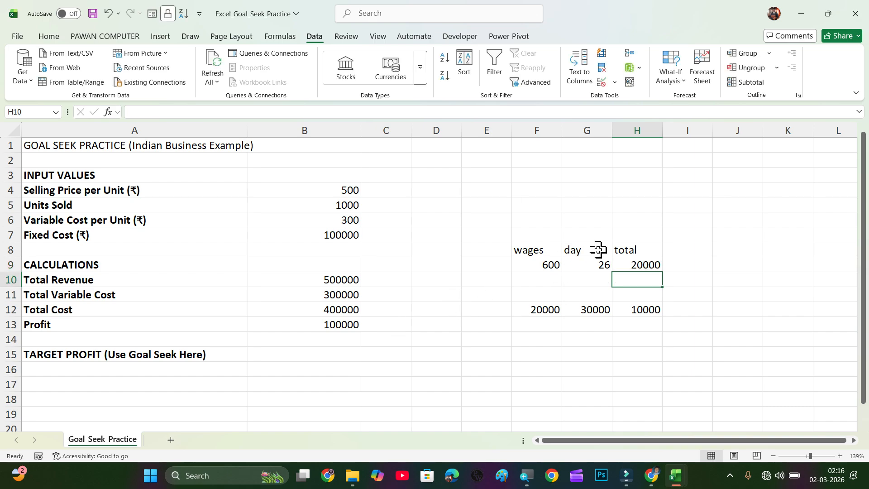
Clear the fixed total in H9 and calculate it again with the formula =F9*G9
{"action": "left_click", "coordinate": [626, 265]}
{"action": "key", "text": "Delete"}
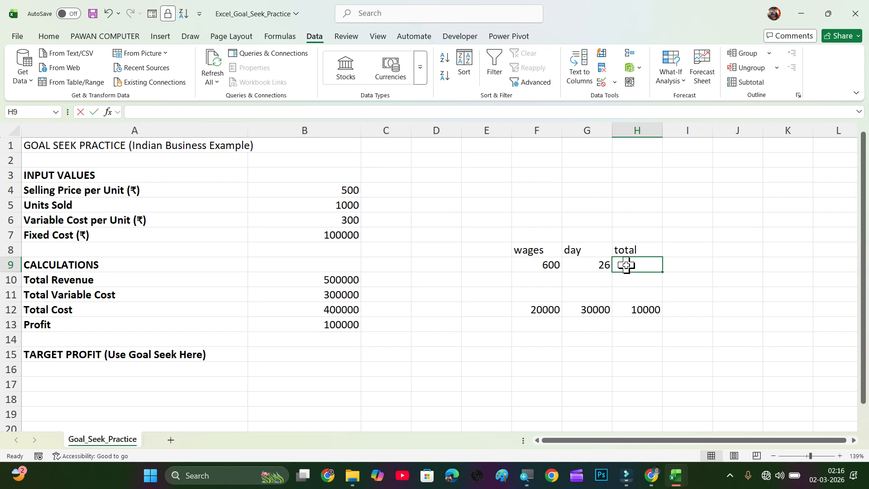
{"action": "type", "text": "="}
{"action": "left_click", "coordinate": [555, 264]}
{"action": "type", "text": "*"}
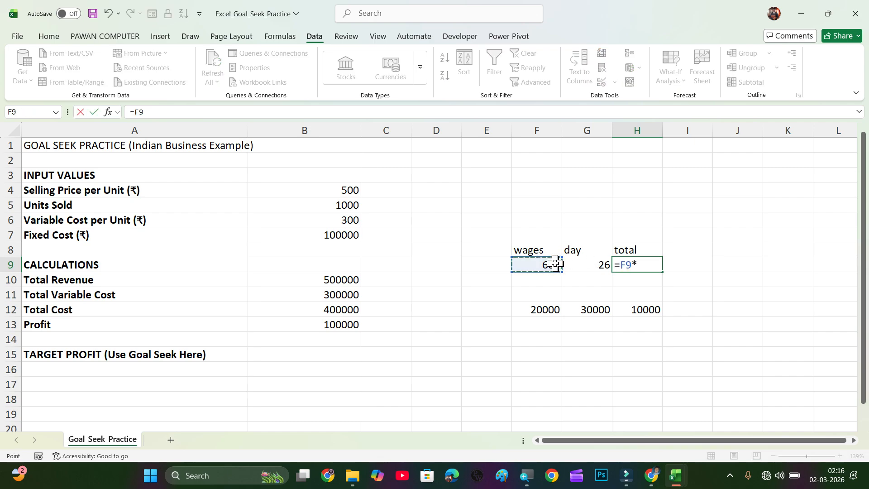
{"action": "left_click", "coordinate": [575, 264]}
{"action": "key", "text": "Return"}
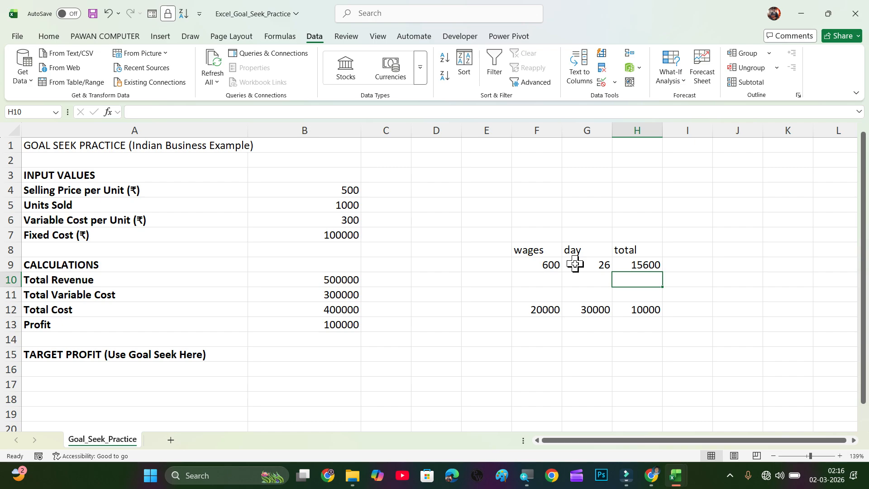
Run Goal Seek to bring the total in H9 to 20000 by changing the day value in G9, and accept the solution
{"action": "left_click", "coordinate": [631, 265]}
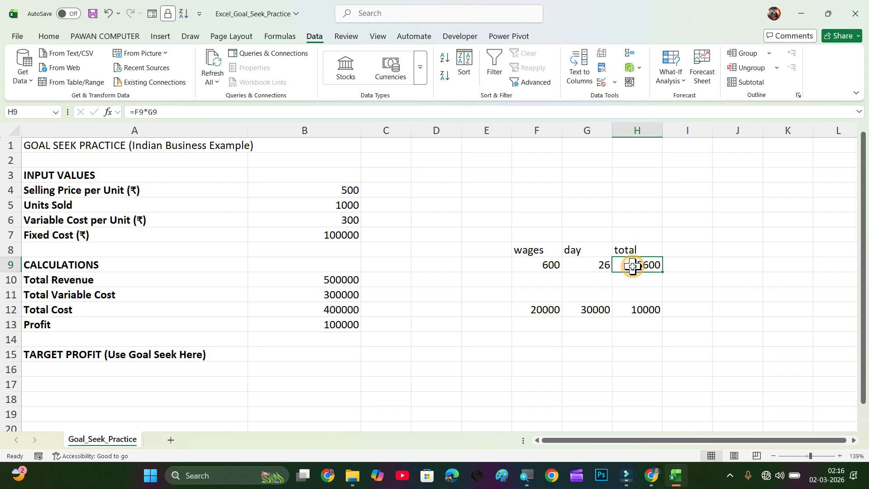
{"action": "left_click", "coordinate": [681, 81]}
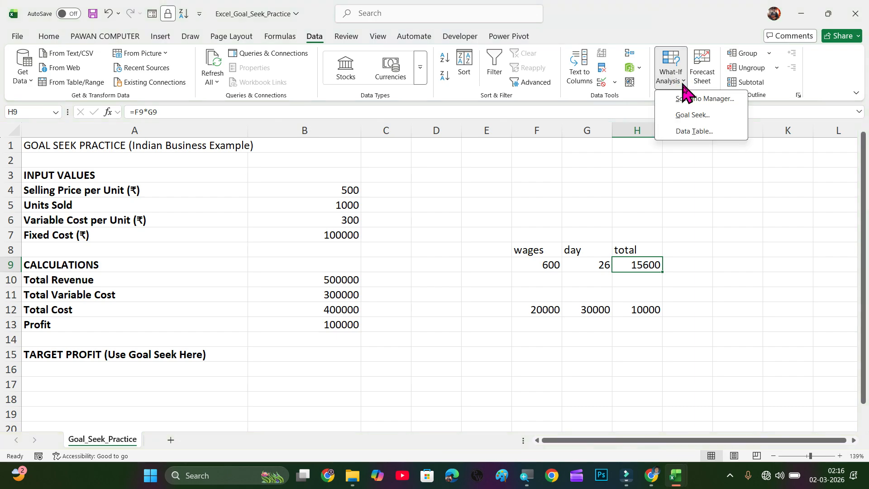
{"action": "left_click", "coordinate": [690, 117]}
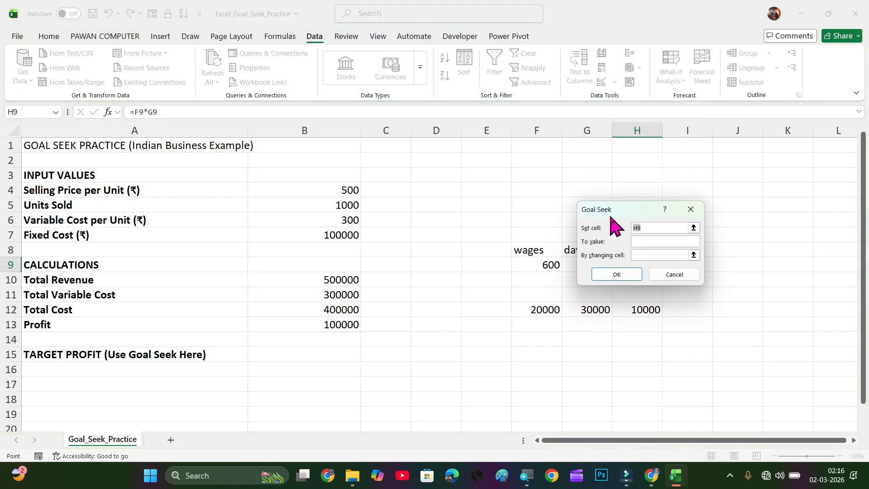
{"action": "left_click_drag", "start_coordinate": [610, 217], "coordinate": [454, 183]}
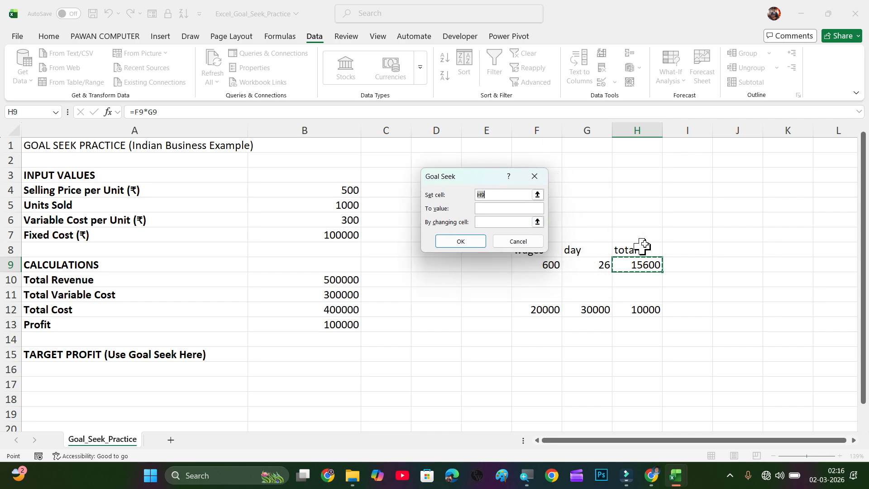
{"action": "left_click", "coordinate": [494, 209]}
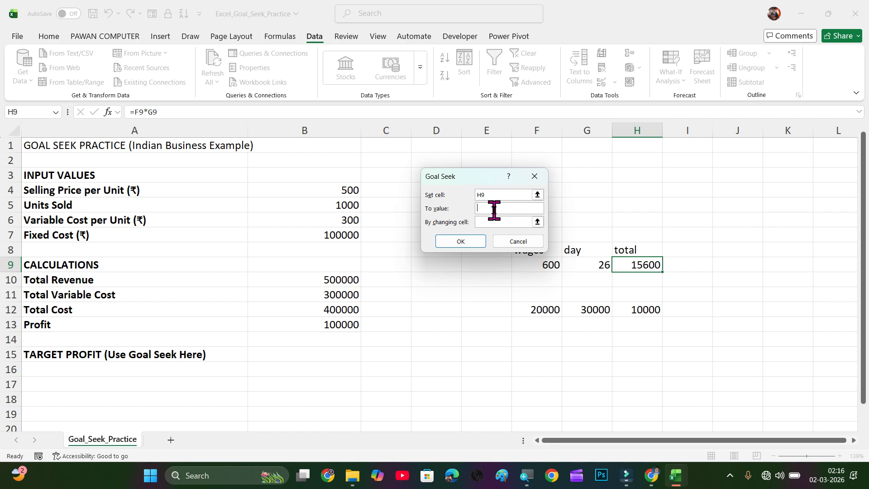
{"action": "type", "text": "20000"}
{"action": "left_click", "coordinate": [494, 222]}
{"action": "left_click", "coordinate": [573, 266]}
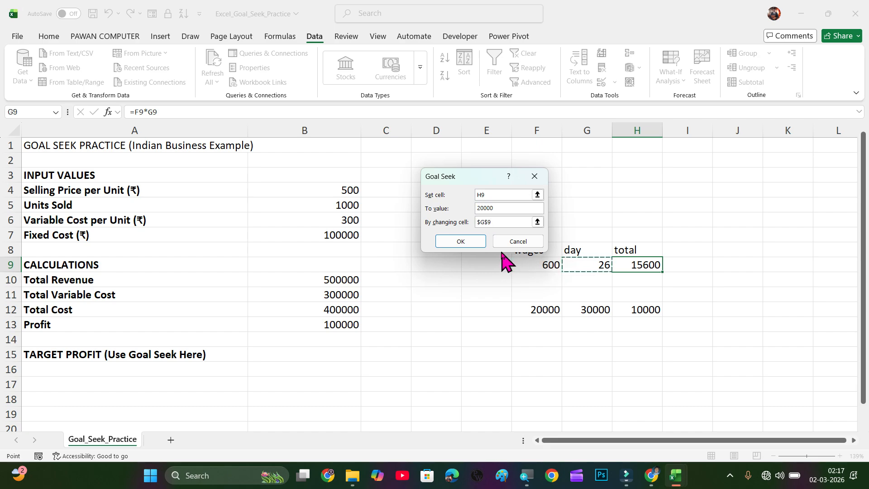
{"action": "left_click", "coordinate": [474, 241]}
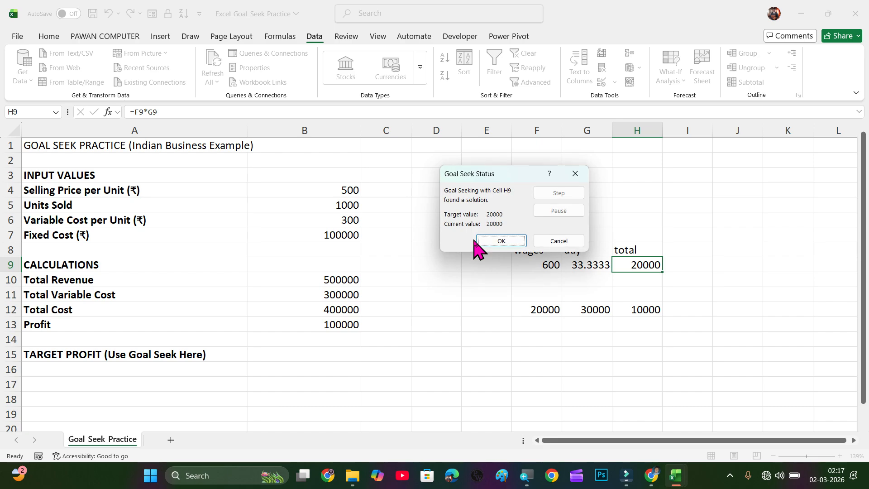
{"action": "left_click", "coordinate": [482, 241]}
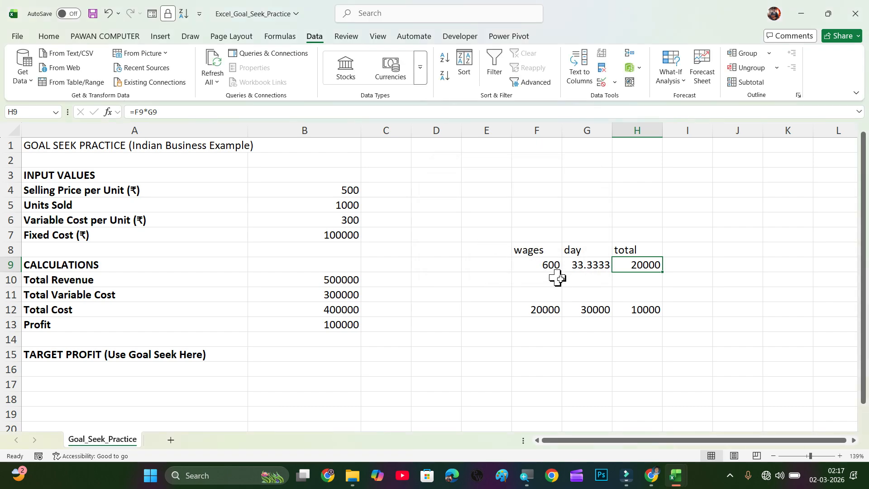
{"action": "left_click", "coordinate": [586, 280]}
{"action": "left_click", "coordinate": [586, 266]}
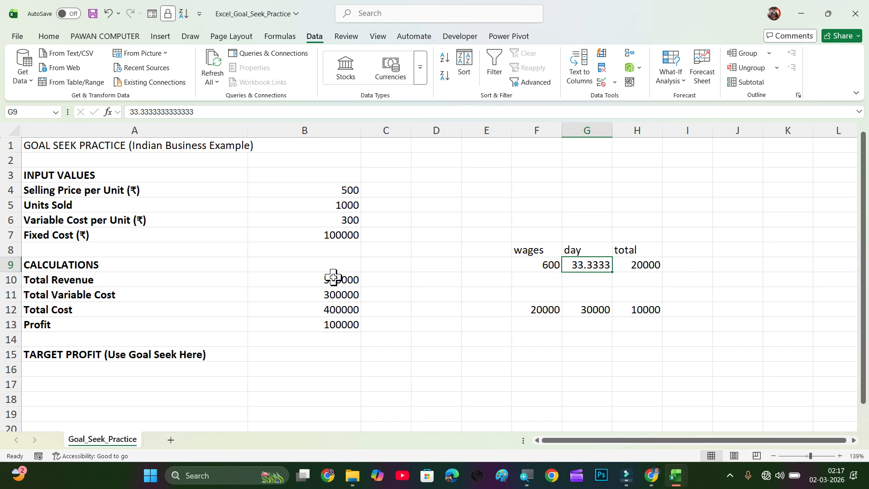
Run Goal Seek to bring the profit in B13 to 1500000 by changing the selling price in B4, and accept the solution
{"action": "left_click", "coordinate": [286, 326]}
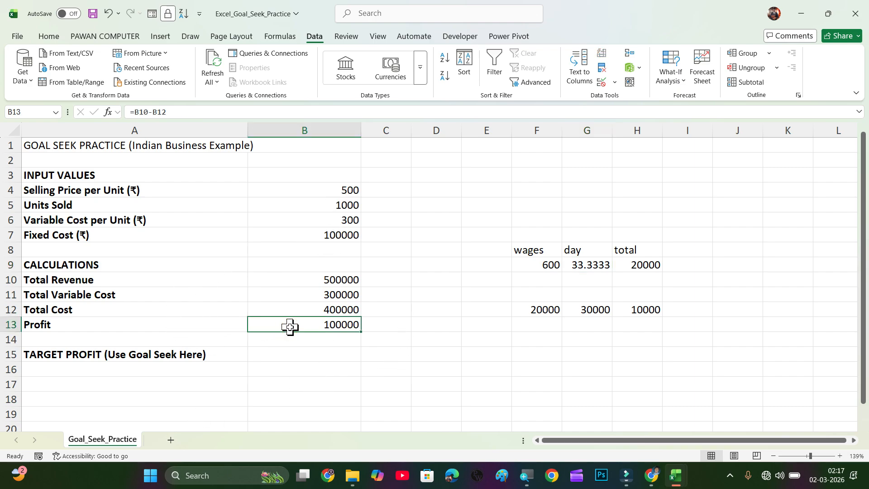
{"action": "left_click", "coordinate": [341, 193]}
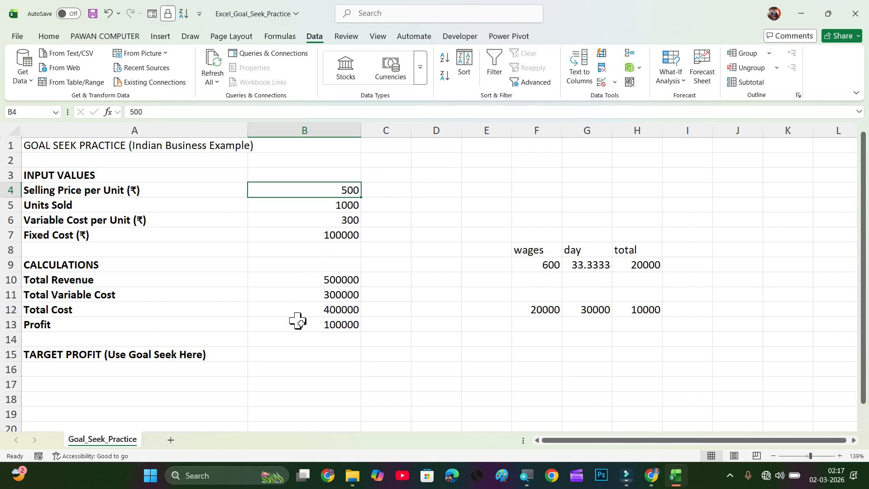
{"action": "left_click", "coordinate": [319, 326]}
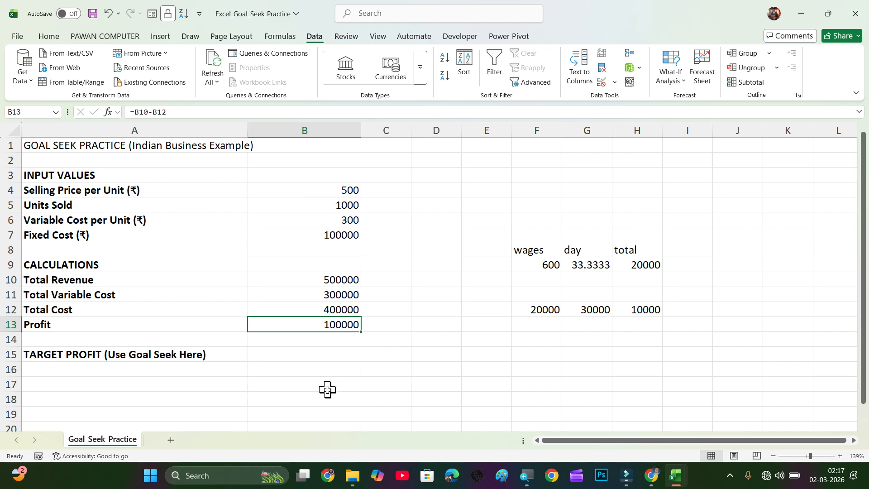
{"action": "left_click", "coordinate": [679, 85]}
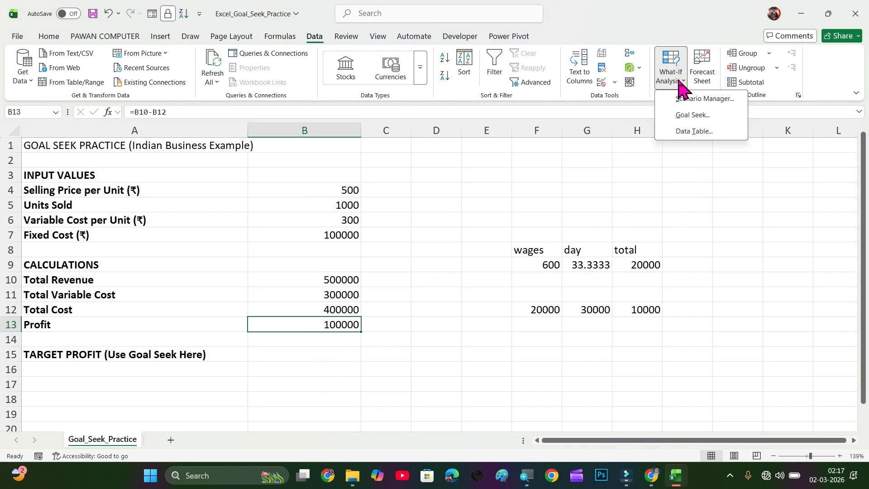
{"action": "left_click", "coordinate": [694, 115]}
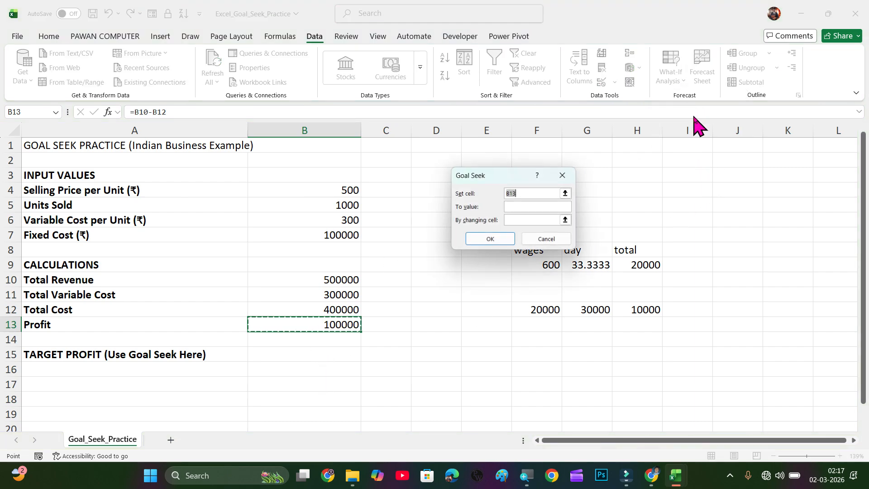
{"action": "left_click", "coordinate": [535, 208]}
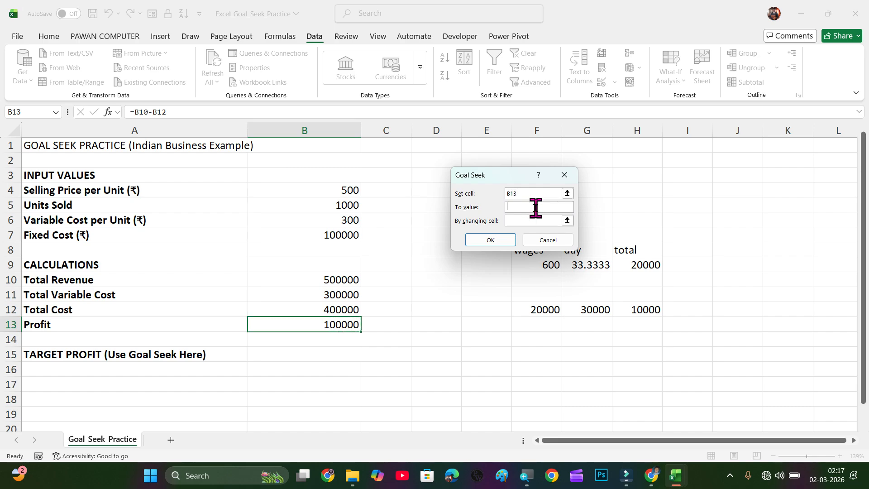
{"action": "type", "text": "150000"}
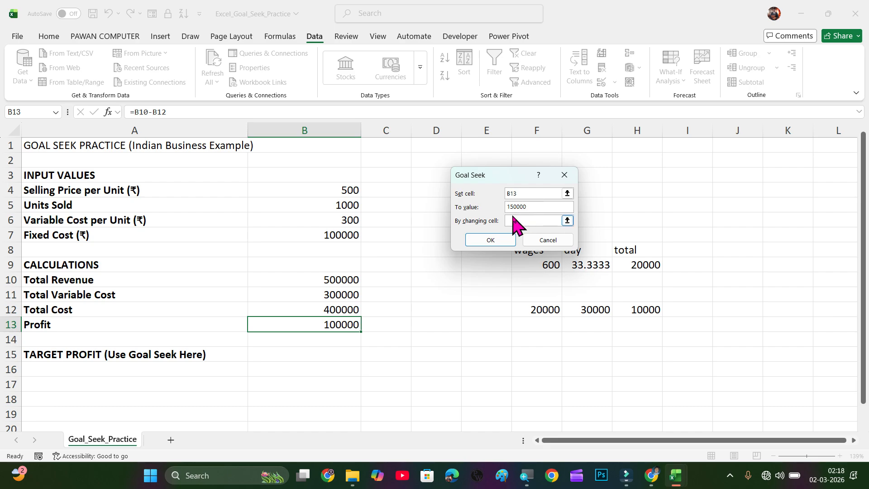
{"action": "type", "text": "0"}
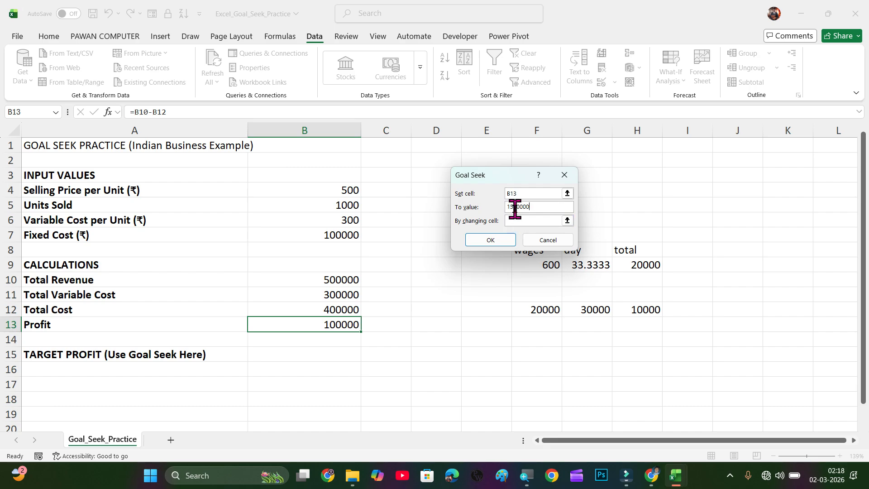
{"action": "left_click", "coordinate": [524, 222]}
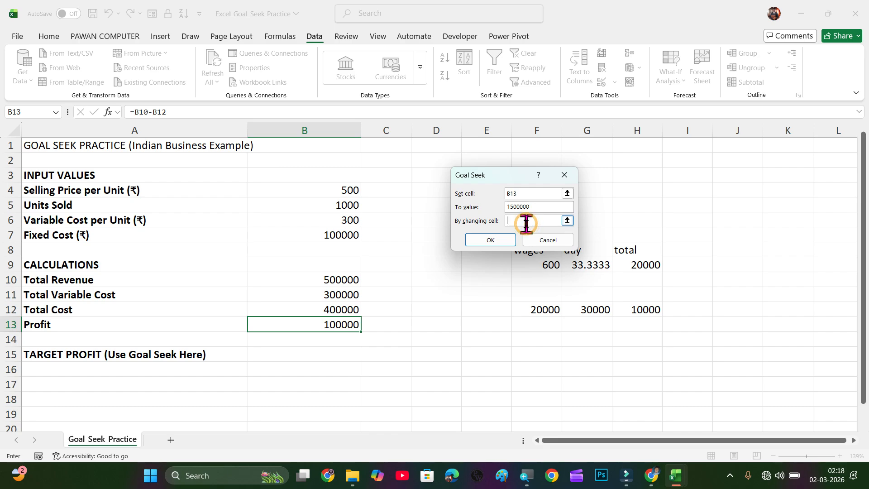
{"action": "left_click", "coordinate": [350, 190]}
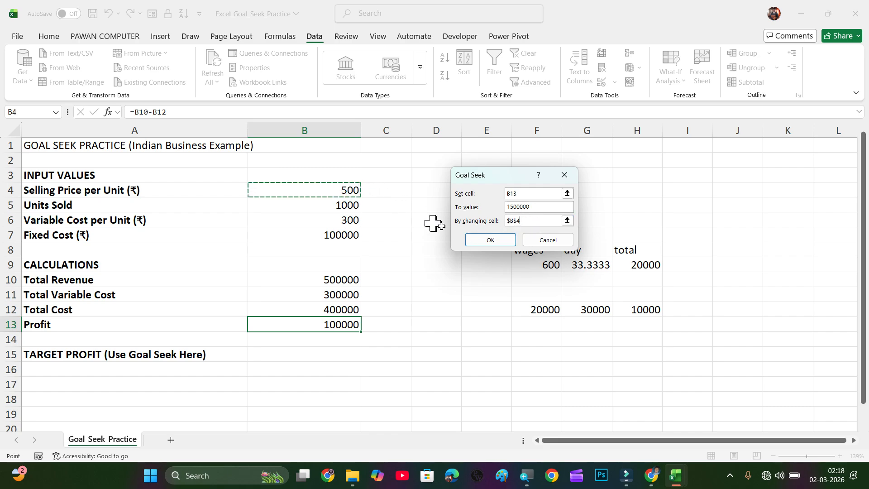
{"action": "left_click", "coordinate": [478, 242]}
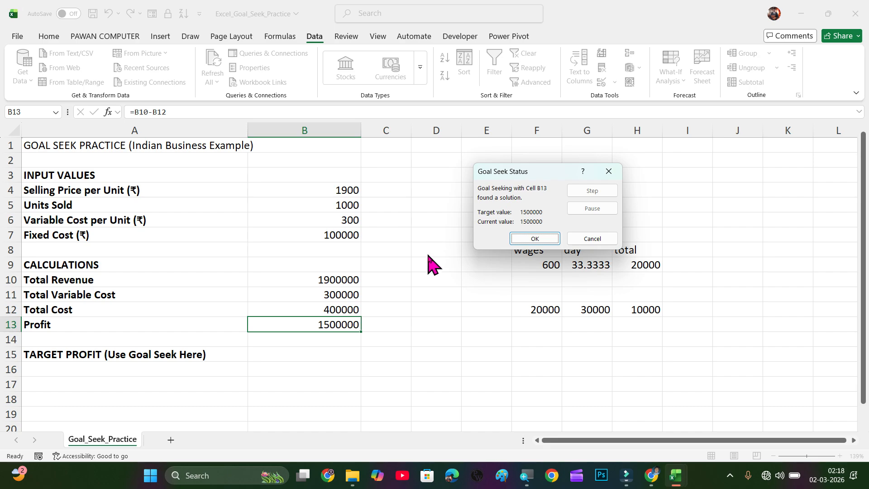
{"action": "left_click", "coordinate": [544, 239]}
Run Goal Seek to bring the profit in B13 to 150000 by changing the selling price in B4, and accept the solution
{"action": "left_click", "coordinate": [671, 77]}
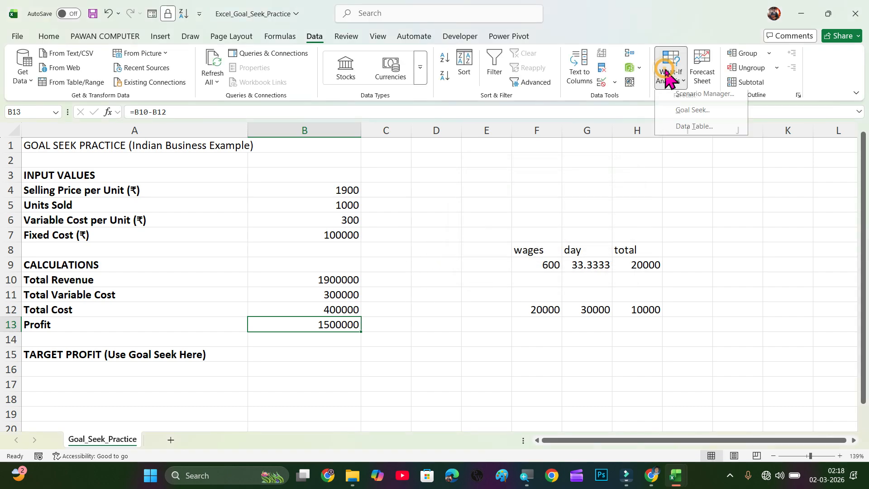
{"action": "left_click", "coordinate": [691, 116]}
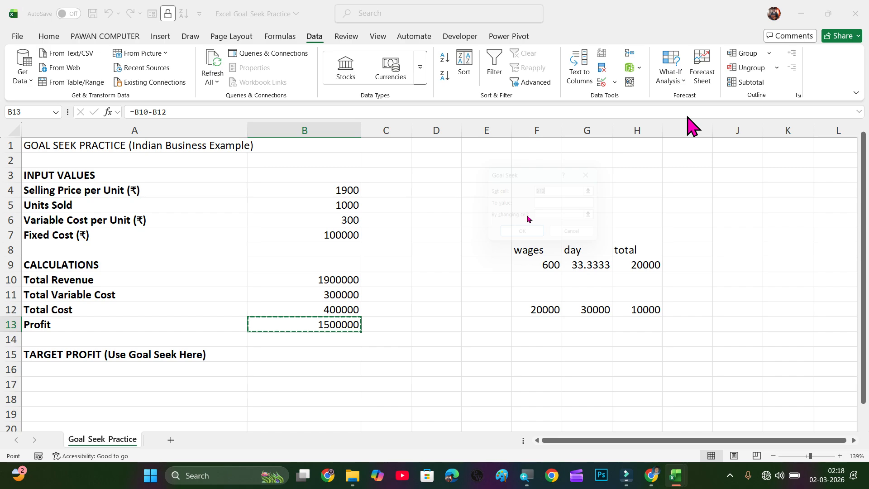
{"action": "left_click", "coordinate": [549, 206]}
{"action": "type", "text": "15"}
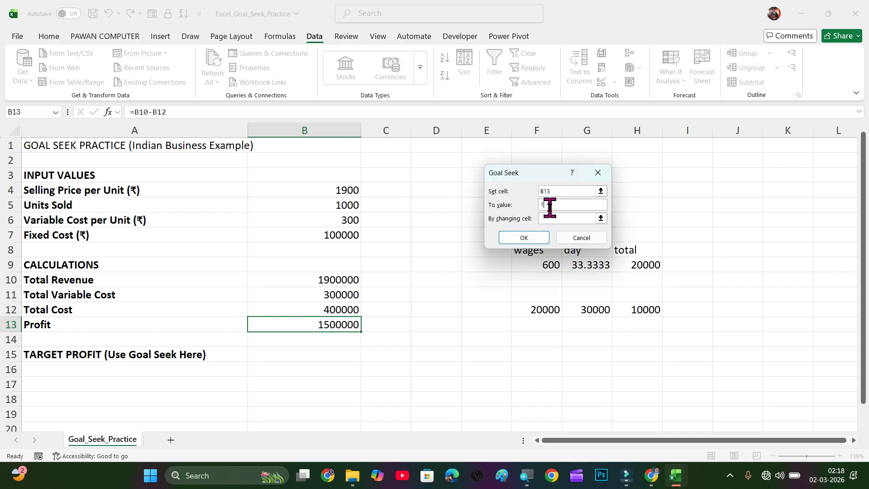
{"action": "type", "text": "0000"}
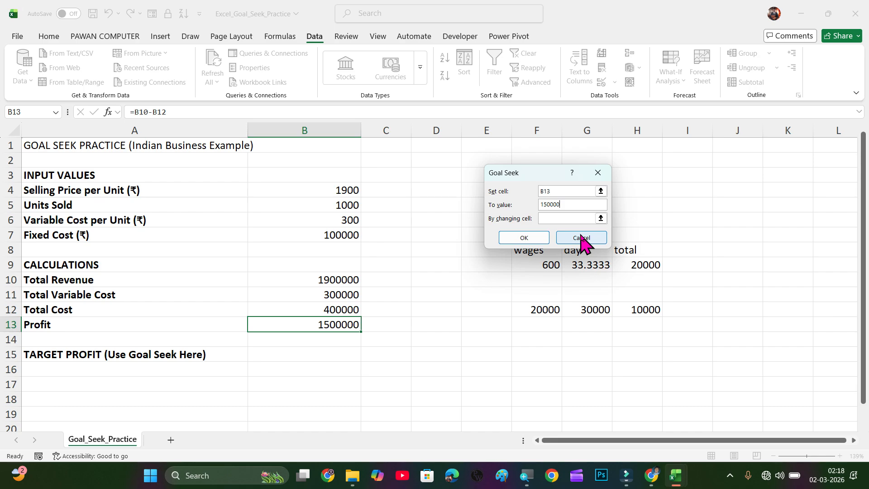
{"action": "left_click", "coordinate": [552, 218]}
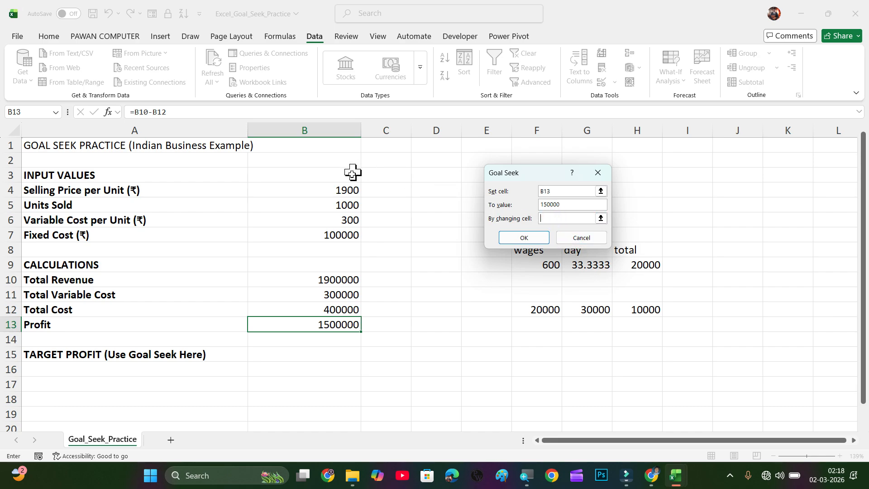
{"action": "left_click", "coordinate": [348, 189]}
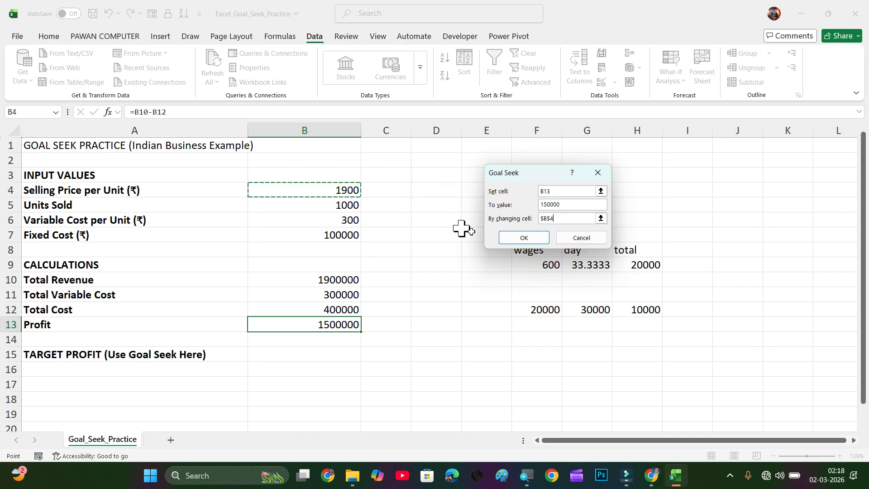
{"action": "left_click", "coordinate": [512, 239]}
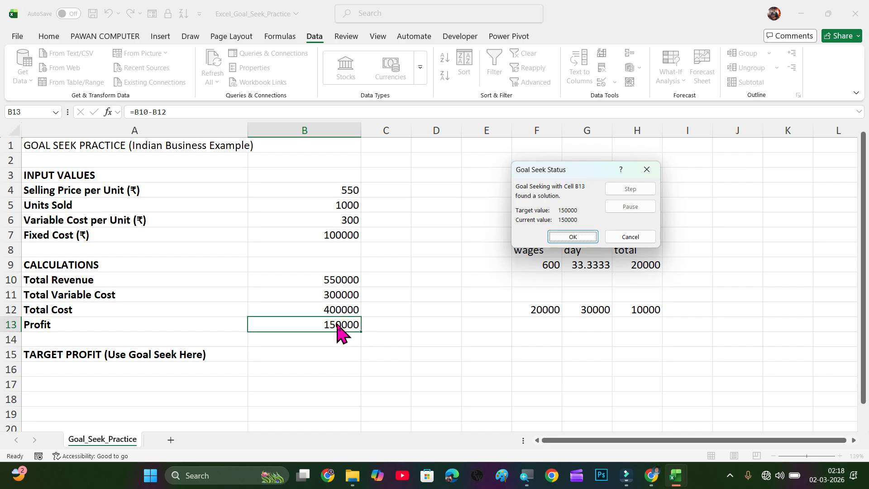
{"action": "left_click", "coordinate": [563, 238]}
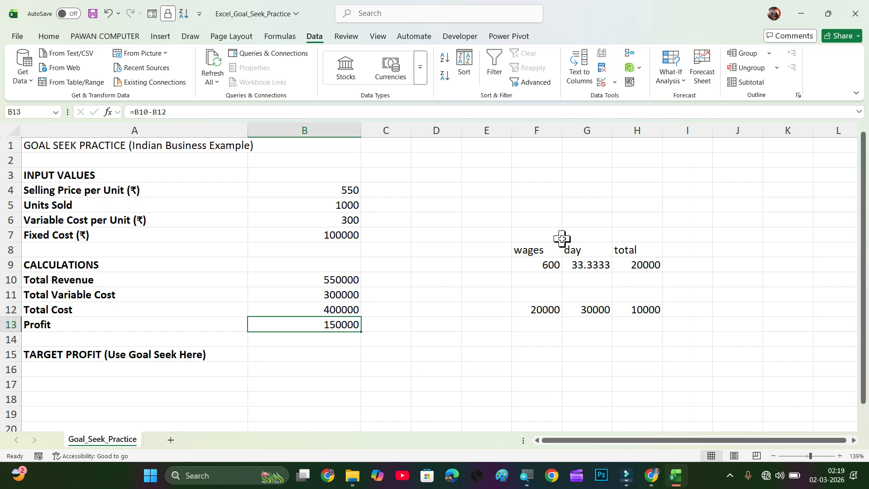
{"action": "left_click", "coordinate": [22, 16]}
{"action": "left_click", "coordinate": [26, 16]}
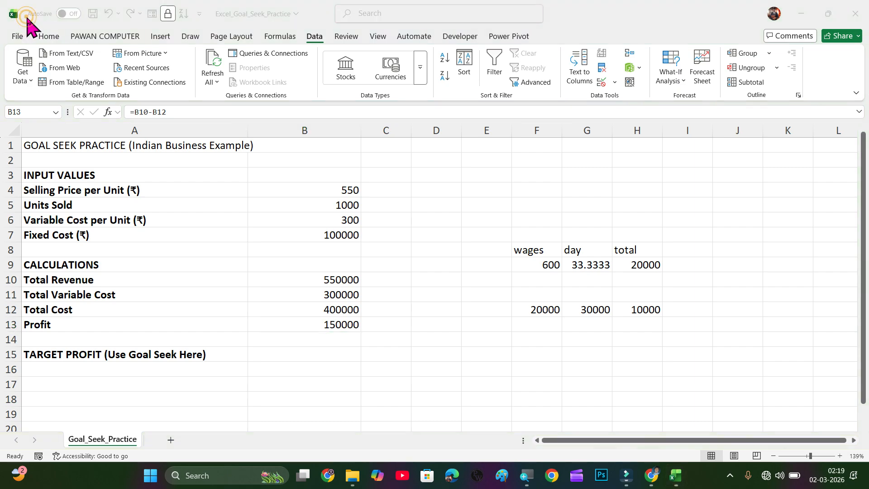